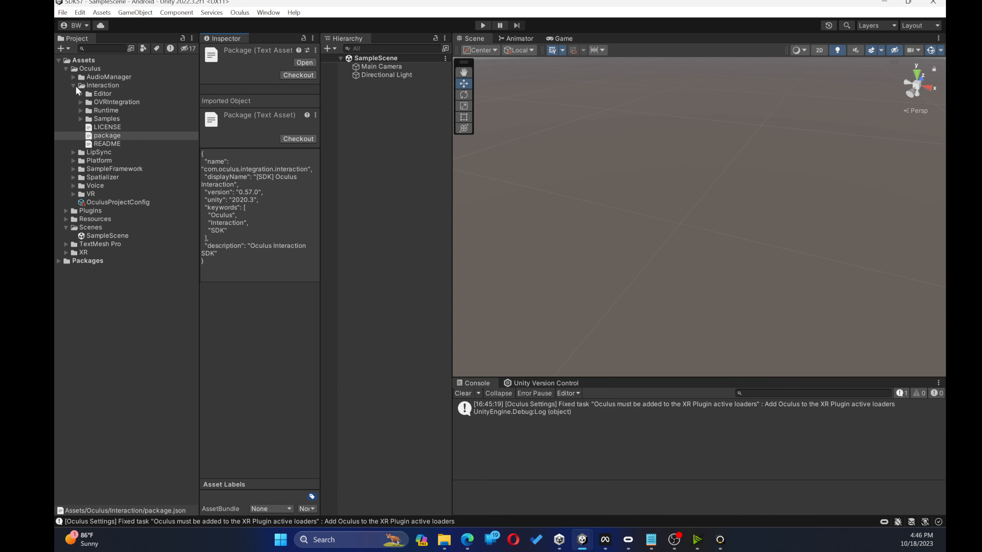
Step: Open the PoseExamples scene from the Examples scenes in the Oculus Interaction samples
{"action": "left_click", "coordinate": [73, 86]}
{"action": "left_click", "coordinate": [73, 85]}
{"action": "left_click", "coordinate": [80, 119]}
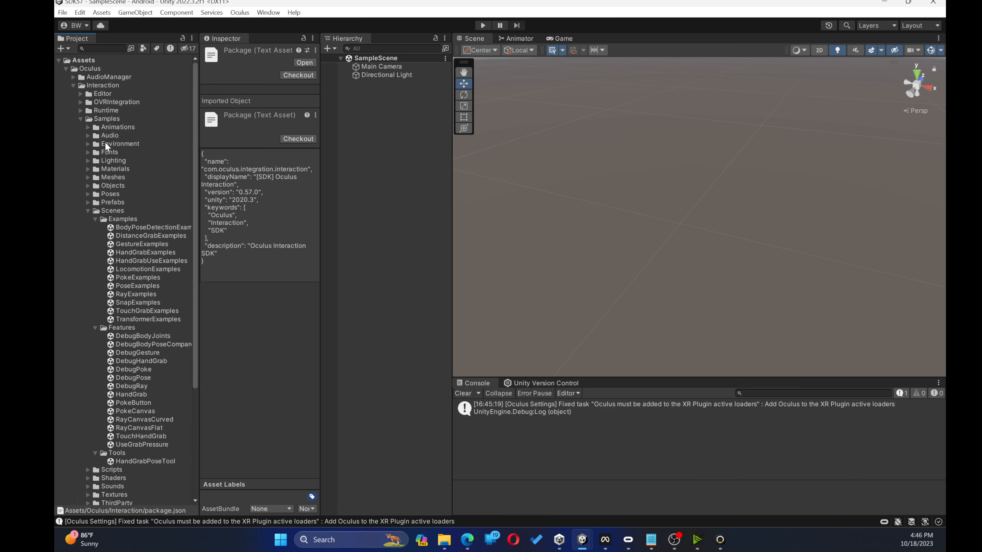
{"action": "left_click", "coordinate": [95, 327]}
{"action": "left_click", "coordinate": [128, 286]}
{"action": "double_click", "coordinate": [126, 286]}
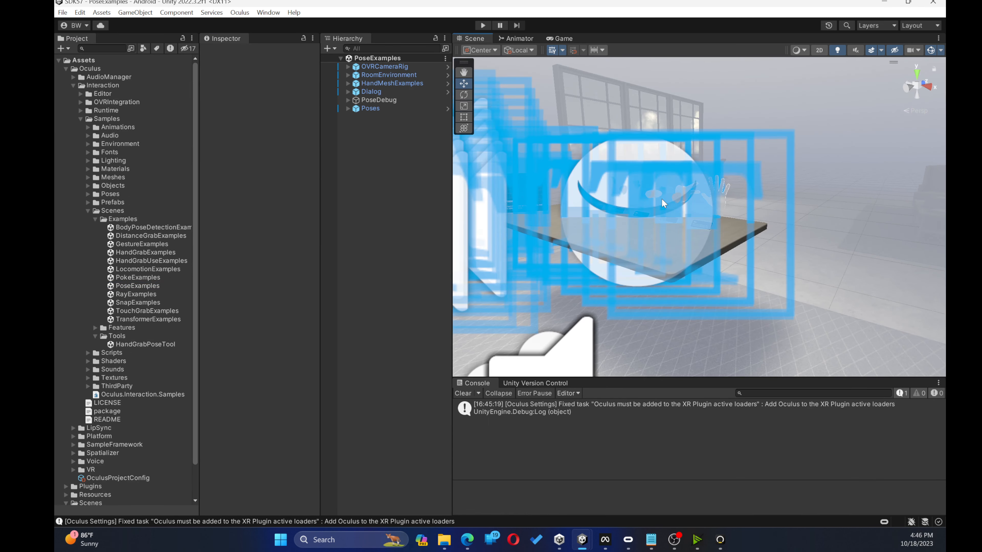
Step: Run the PoseExamples scene in Play mode, watch it in the Game view, stop it and collapse the Oculus folder
{"action": "left_click", "coordinate": [483, 25]}
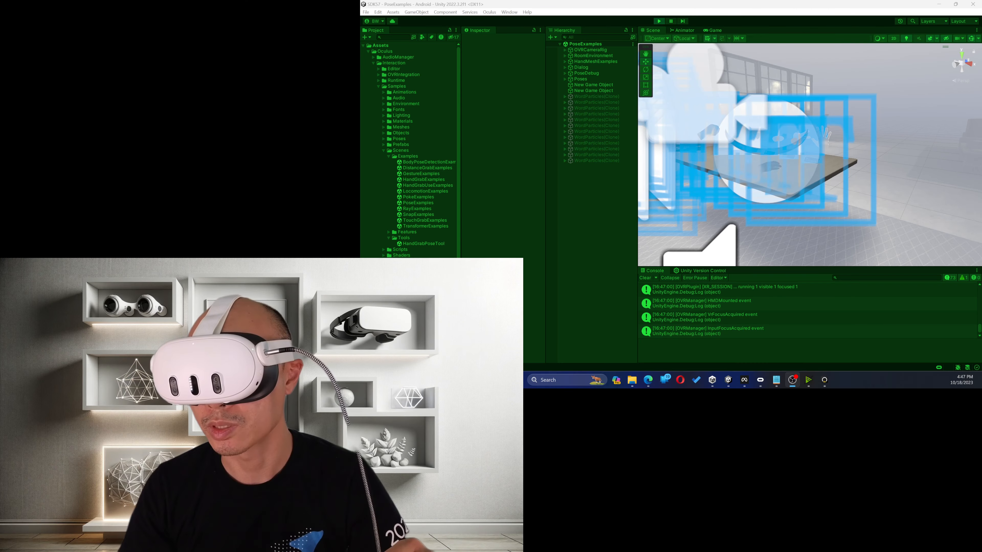
{"action": "left_click", "coordinate": [721, 29]}
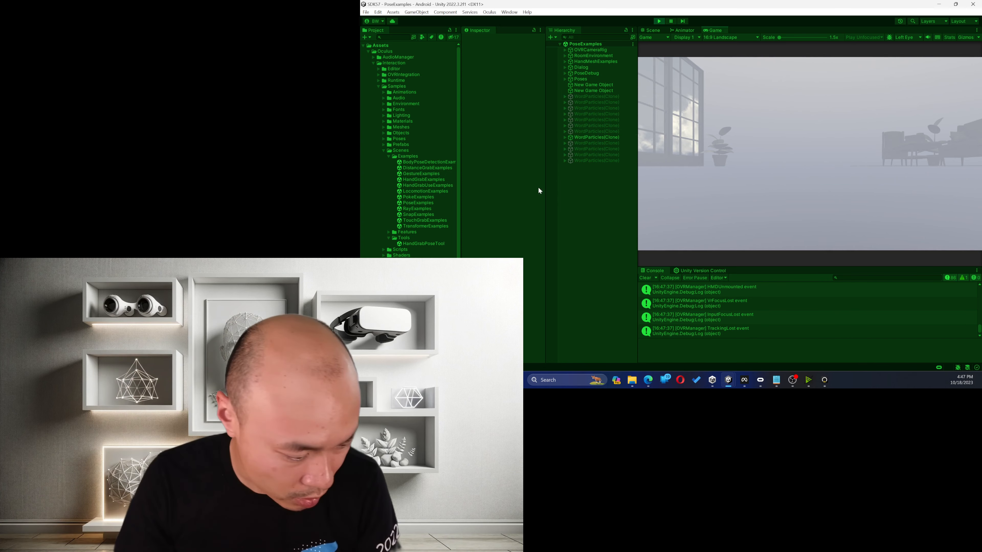
{"action": "key", "text": "ctrl+p"}
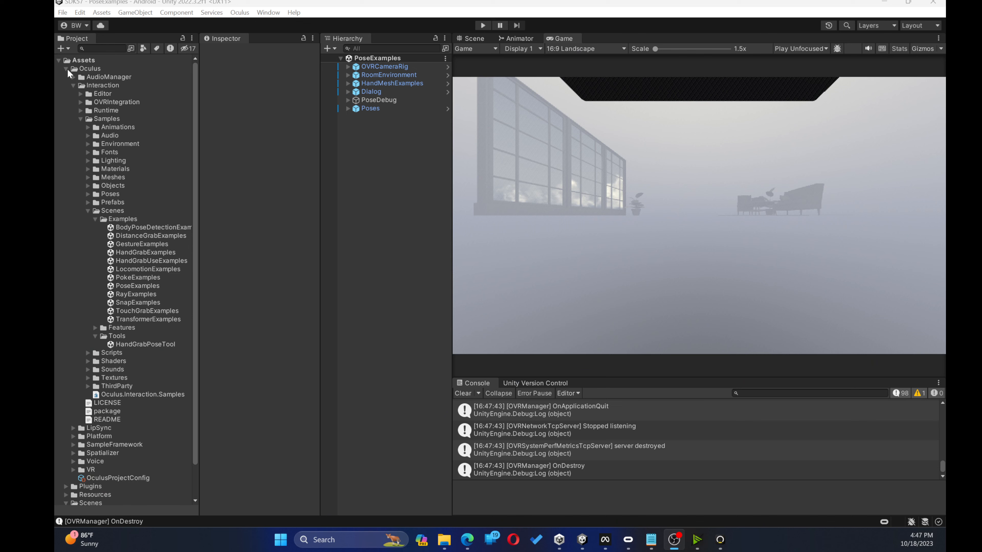
{"action": "left_click", "coordinate": [369, 51]}
Step: Switch to the web browser and browse the AllHandsLibrary GitHub repository to its Assets/AllHandsLibrary folder
{"action": "mouse_move", "coordinate": [632, 377]}
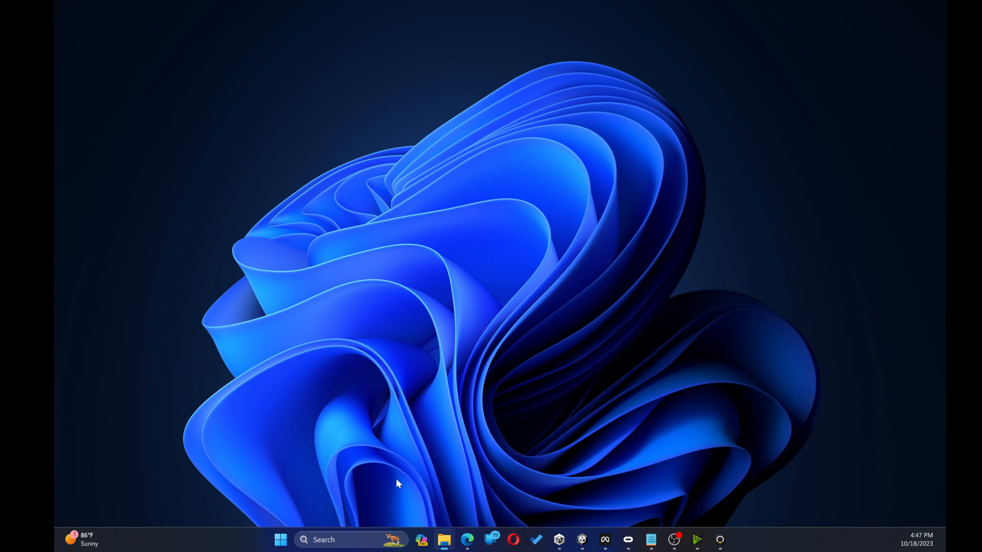
{"action": "left_click", "coordinate": [467, 539]}
{"action": "scroll", "coordinate": [437, 303], "scroll_direction": "down", "scroll_amount": 3}
{"action": "scroll", "coordinate": [418, 226], "scroll_direction": "up", "scroll_amount": 2}
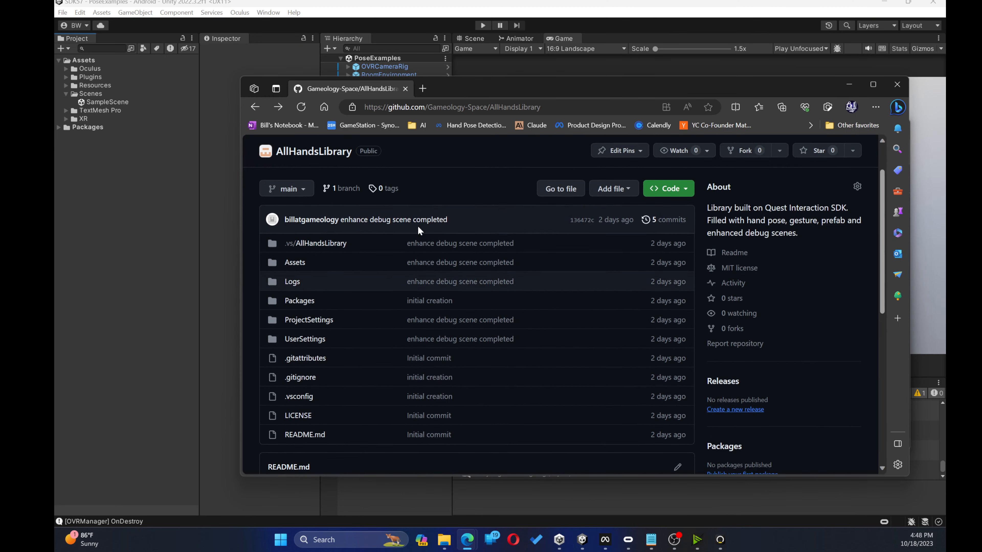
{"action": "left_click", "coordinate": [301, 269]}
{"action": "left_click", "coordinate": [360, 255]}
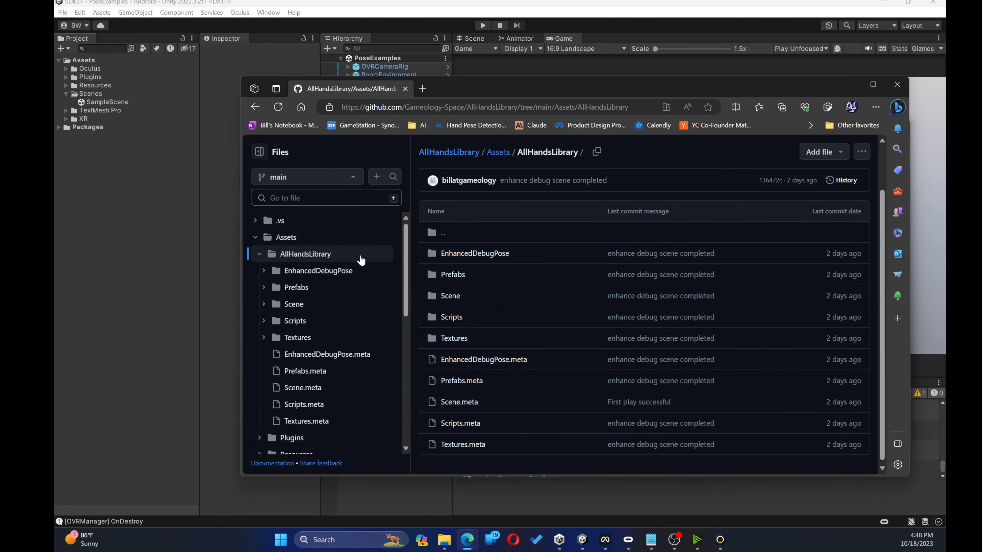
Step: Import the AllHandsLibrary folder from File Explorer into the Unity project's Assets folder
{"action": "left_click", "coordinate": [849, 85]}
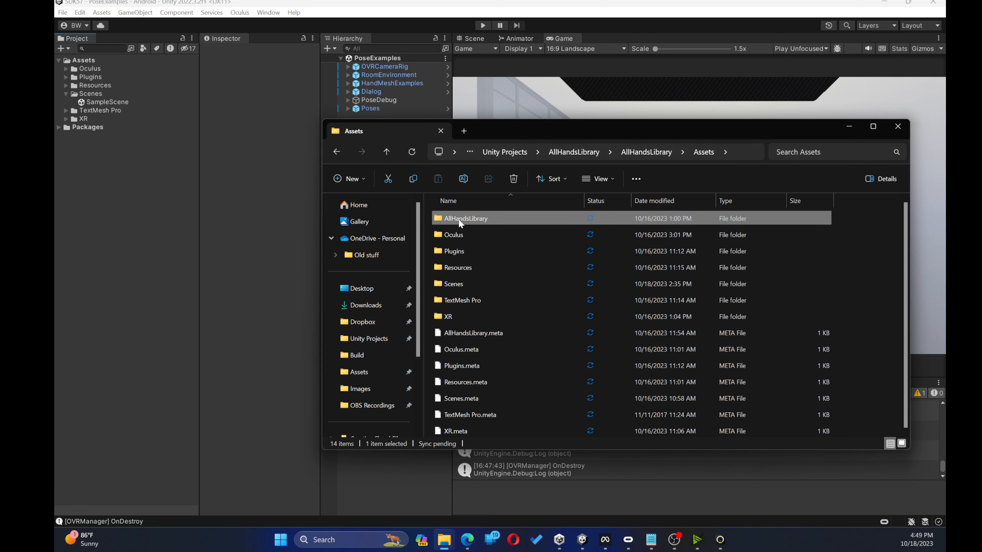
{"action": "left_click_drag", "start_coordinate": [458, 219], "coordinate": [211, 166]}
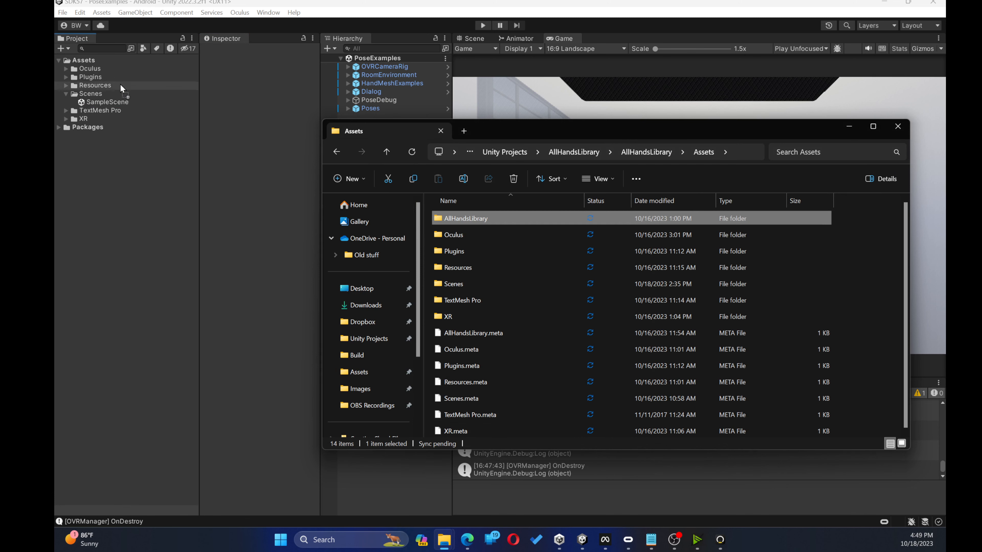
{"action": "left_click_drag", "start_coordinate": [121, 85], "coordinate": [105, 65]}
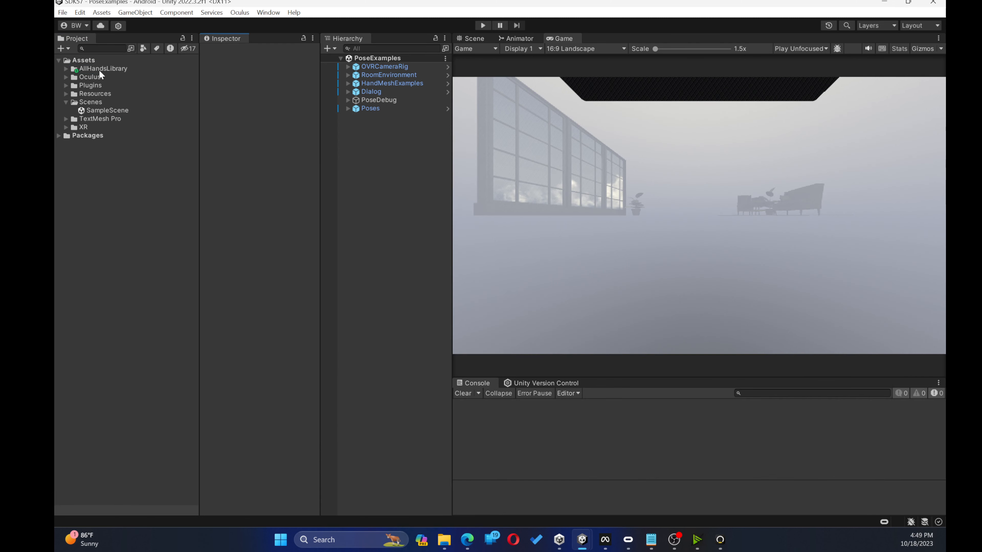
Step: Examine the hand gesture, pose, sequence and shape prefabs inside the imported AllHandsLibrary folder
{"action": "left_click", "coordinate": [99, 70]}
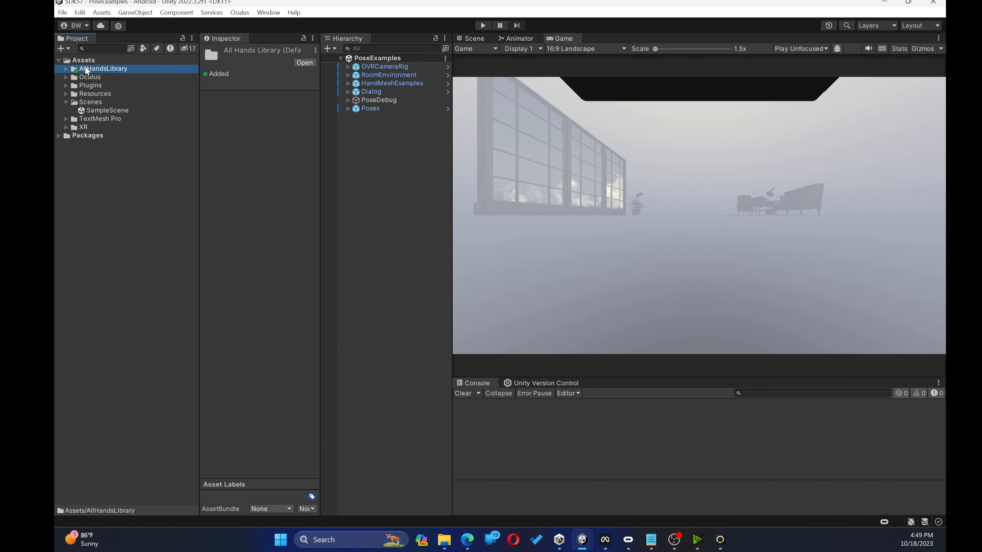
{"action": "left_click", "coordinate": [66, 69]}
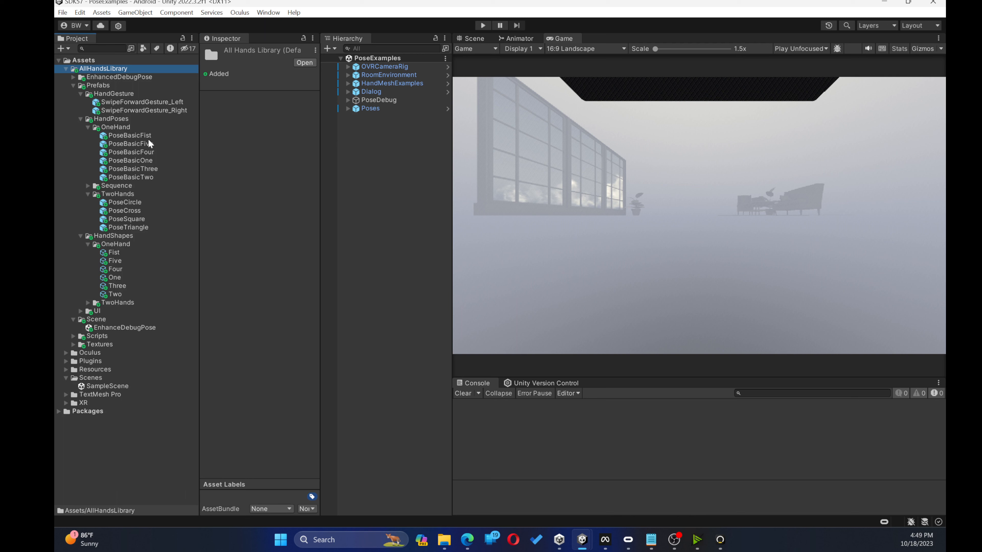
{"action": "left_click", "coordinate": [88, 186]}
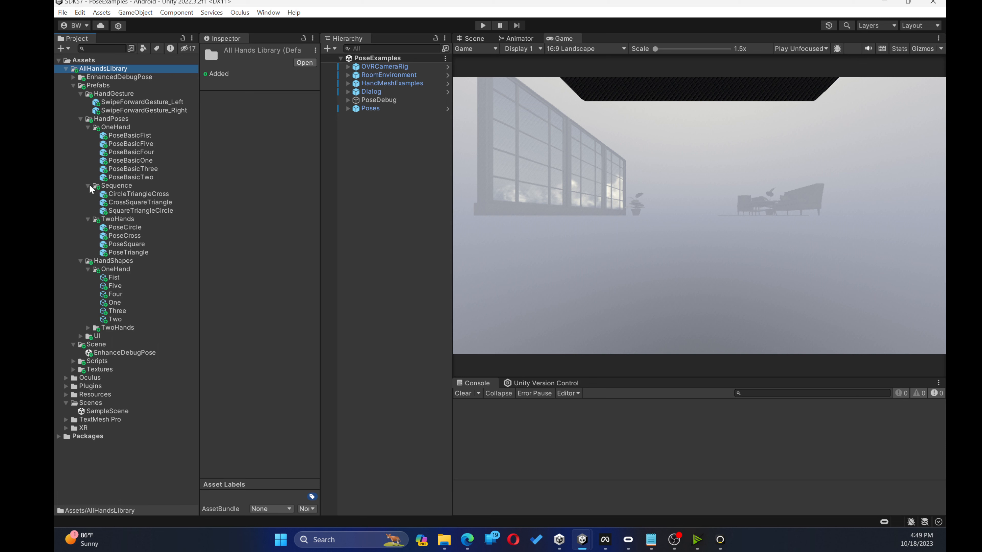
{"action": "left_click", "coordinate": [138, 195]}
{"action": "left_click", "coordinate": [137, 211]}
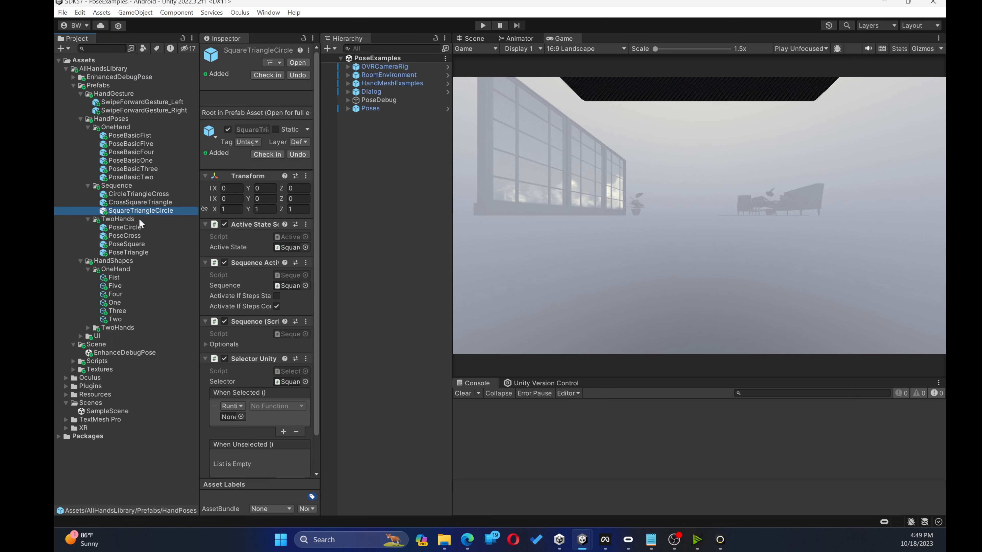
{"action": "left_click", "coordinate": [127, 228]}
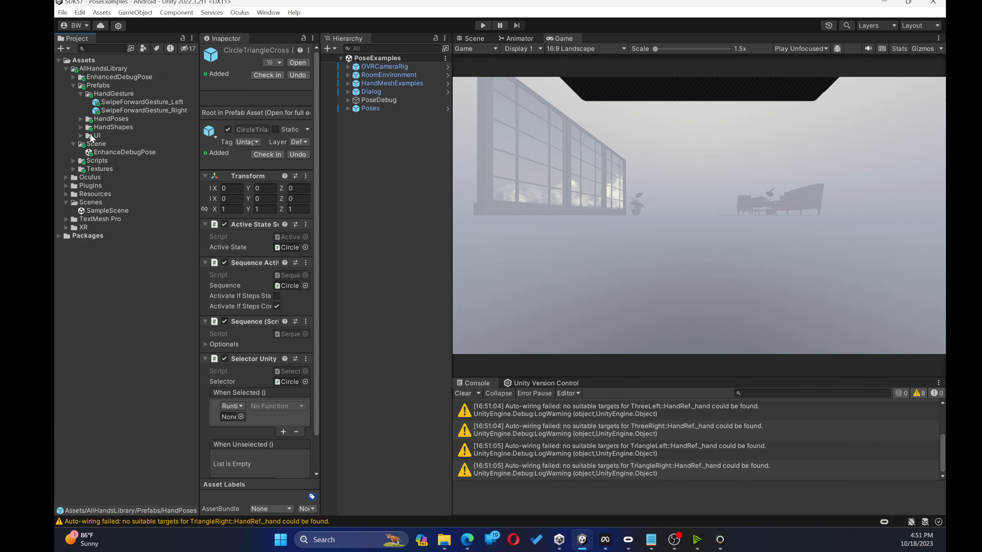
Step: Open the library's EnhanceDebugPose scene, test it in Play mode and stop the playback
{"action": "double_click", "coordinate": [119, 152]}
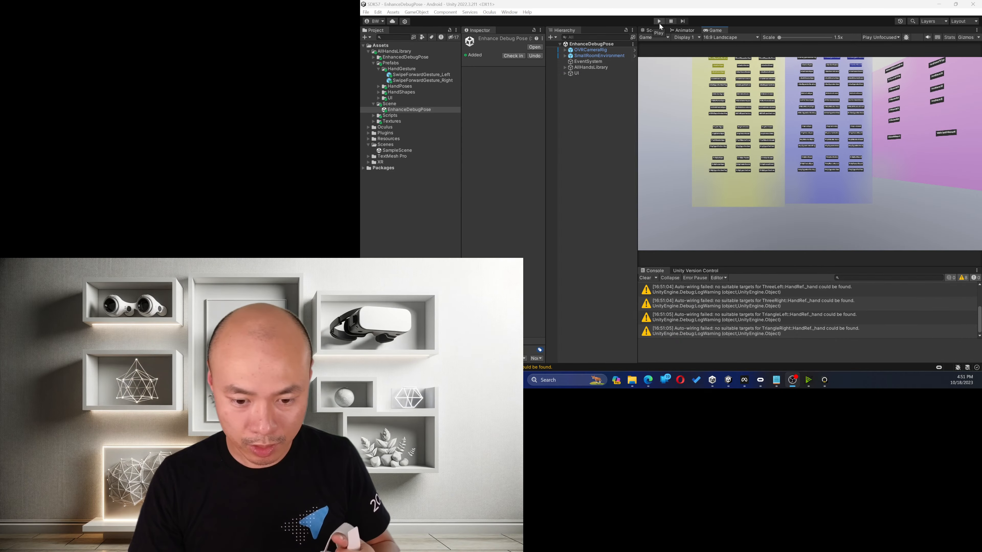
{"action": "left_click", "coordinate": [659, 21]}
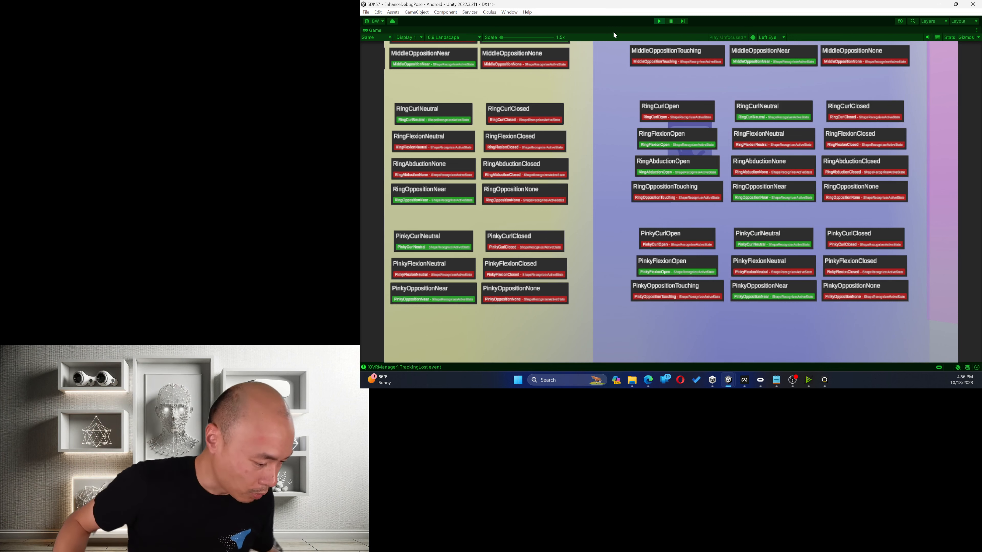
{"action": "left_click", "coordinate": [659, 21]}
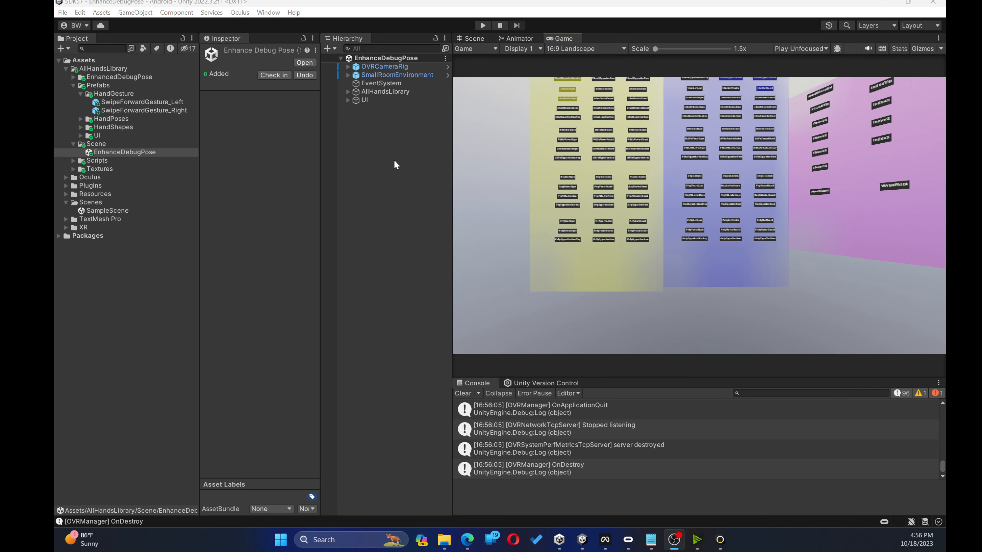
{"action": "left_click", "coordinate": [380, 155]}
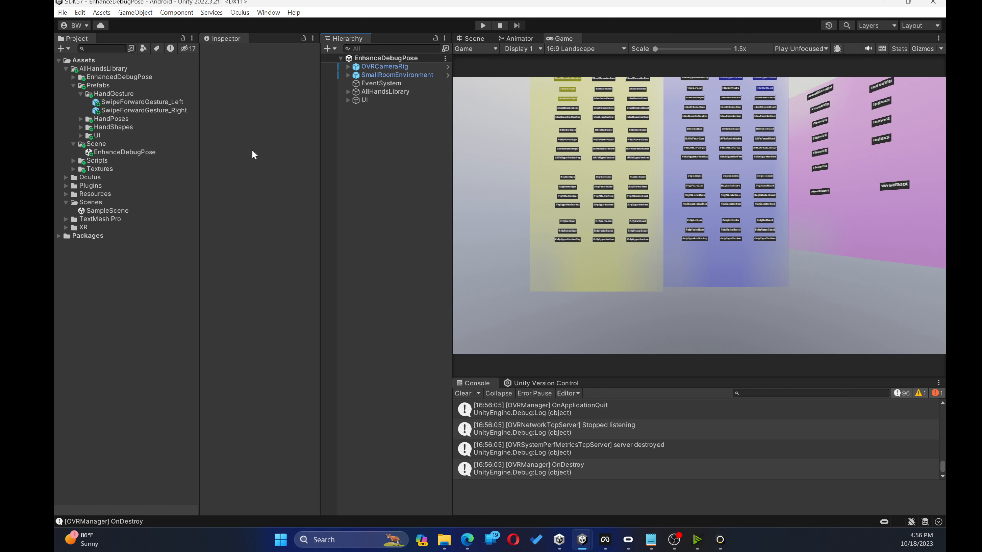
Step: Collapse the library's subfolders, create a scene named LibraryTest in the Scenes folder and open it
{"action": "left_click", "coordinate": [74, 86]}
{"action": "left_click", "coordinate": [74, 94]}
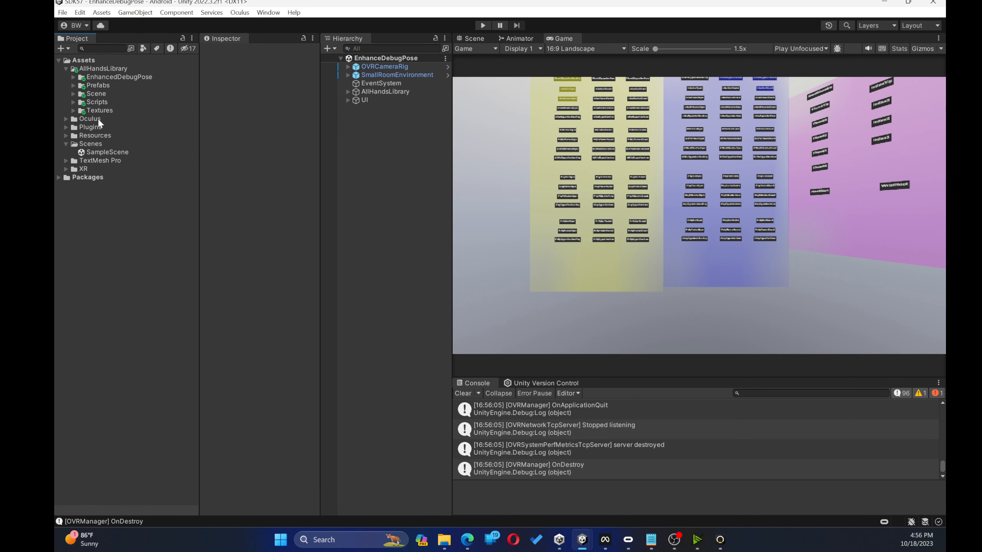
{"action": "right_click", "coordinate": [102, 144]}
{"action": "mouse_move", "coordinate": [145, 152]}
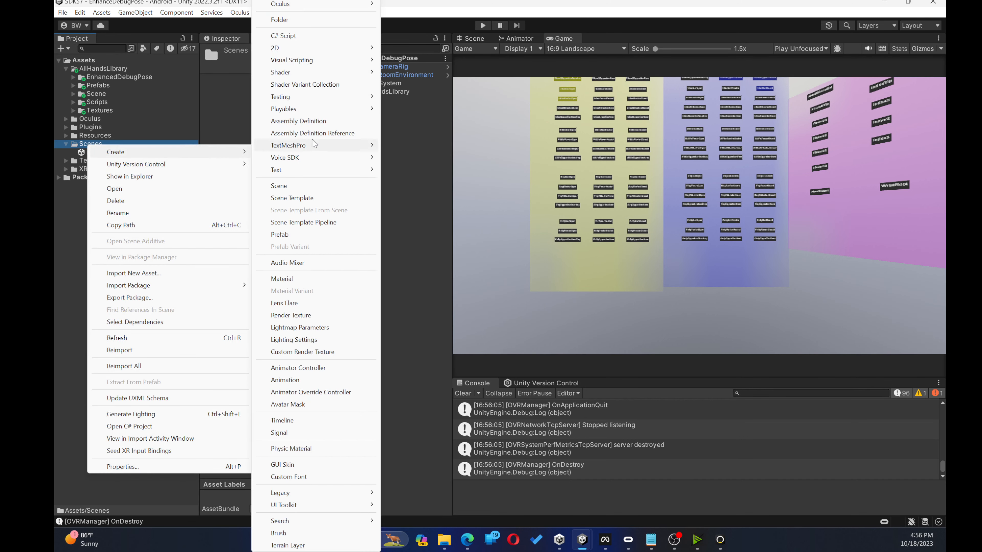
{"action": "left_click", "coordinate": [306, 186]}
{"action": "type", "text": "Librar"}
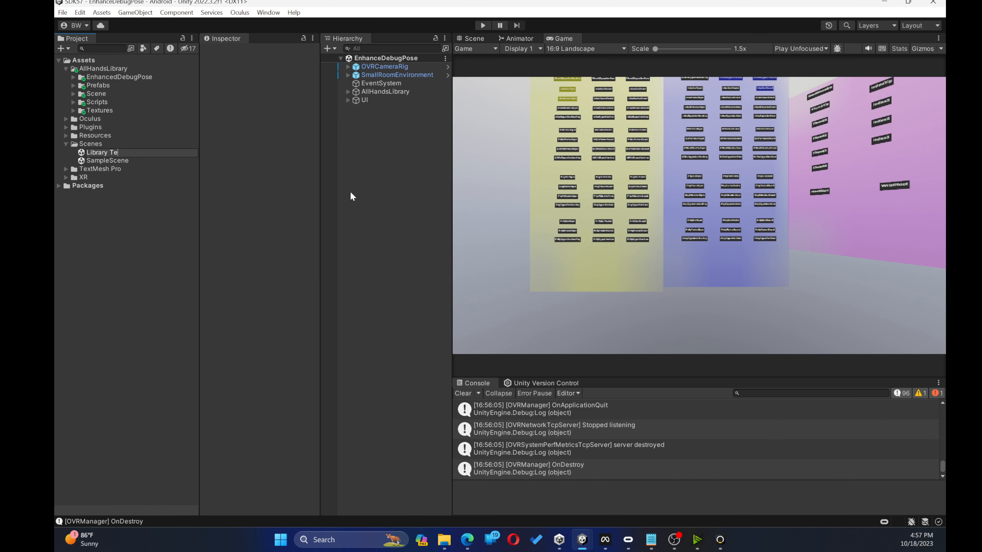
{"action": "type", "text": "y Te"}
{"action": "key", "text": "BackSpace"}
{"action": "key", "text": "BackSpace"}
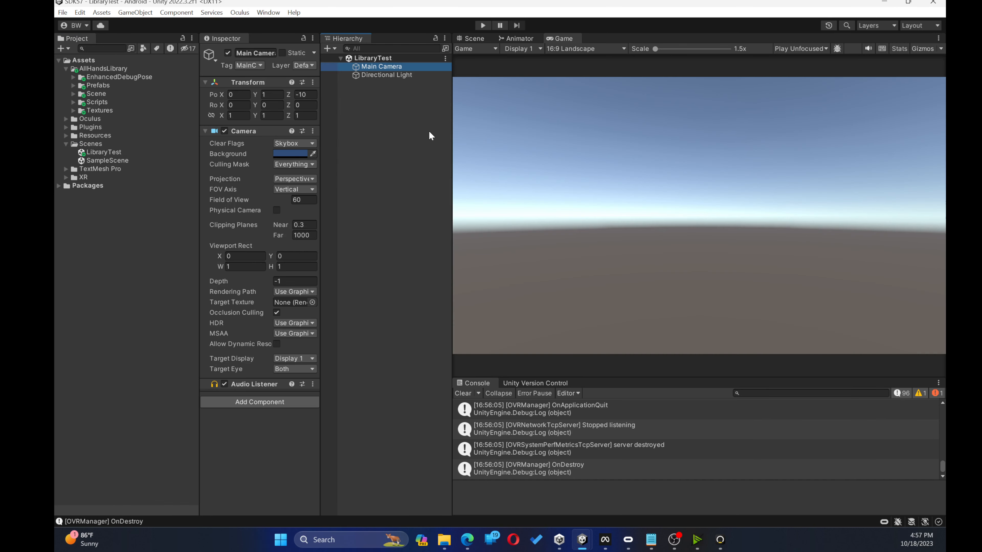
Step: Delete the Main Camera from the LibraryTest scene and open the Oculus Building Blocks tool
{"action": "key", "text": "Delete"}
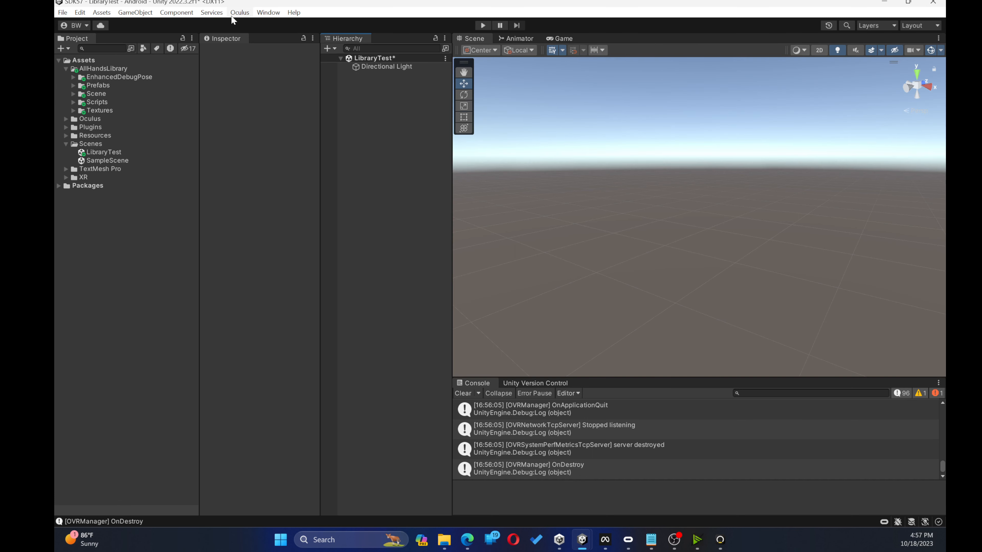
{"action": "left_click", "coordinate": [238, 13]}
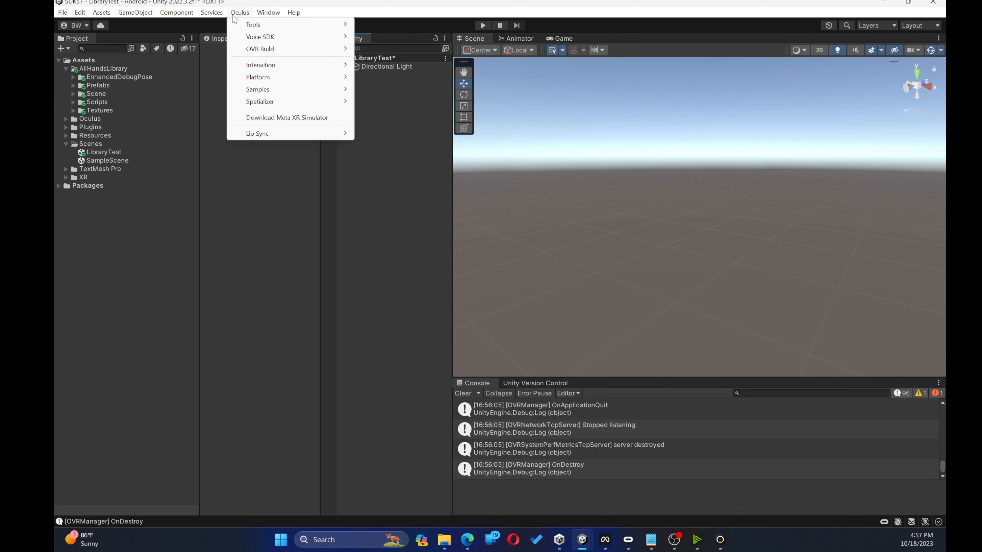
{"action": "mouse_move", "coordinate": [255, 25]}
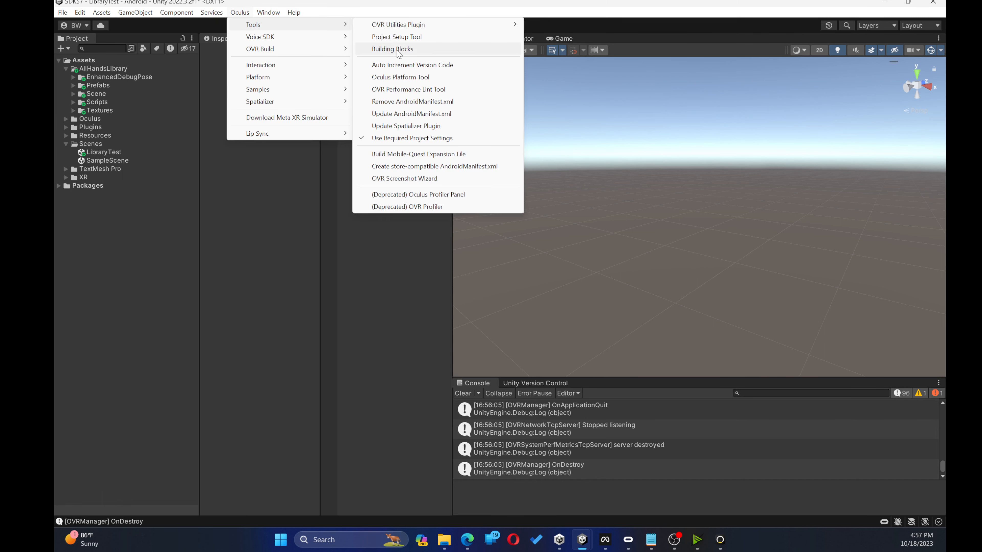
{"action": "left_click", "coordinate": [406, 51]}
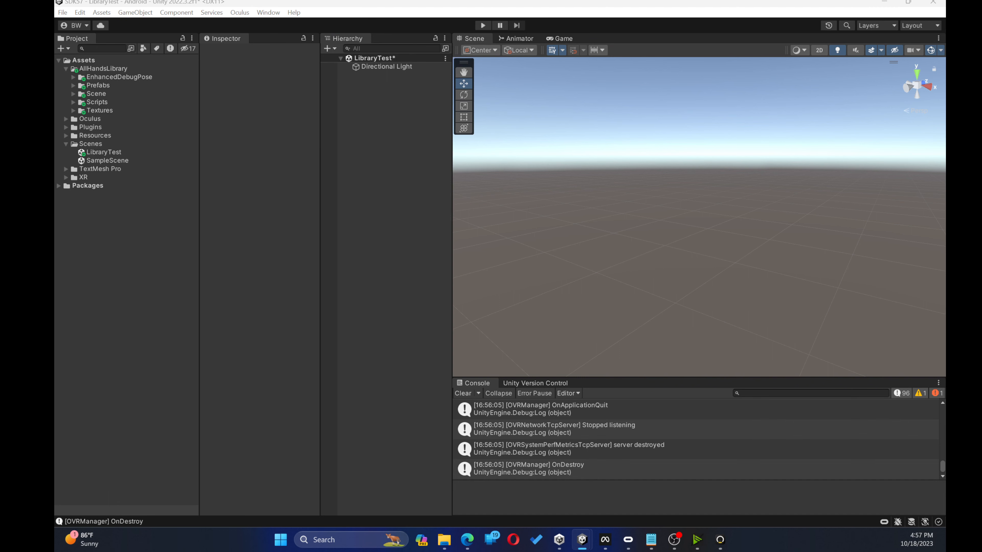
Step: Move and shrink the Building Blocks window clear of the Hierarchy, and add the Camera Rig block to the scene
{"action": "left_click_drag", "start_coordinate": [382, 0], "coordinate": [694, 43]}
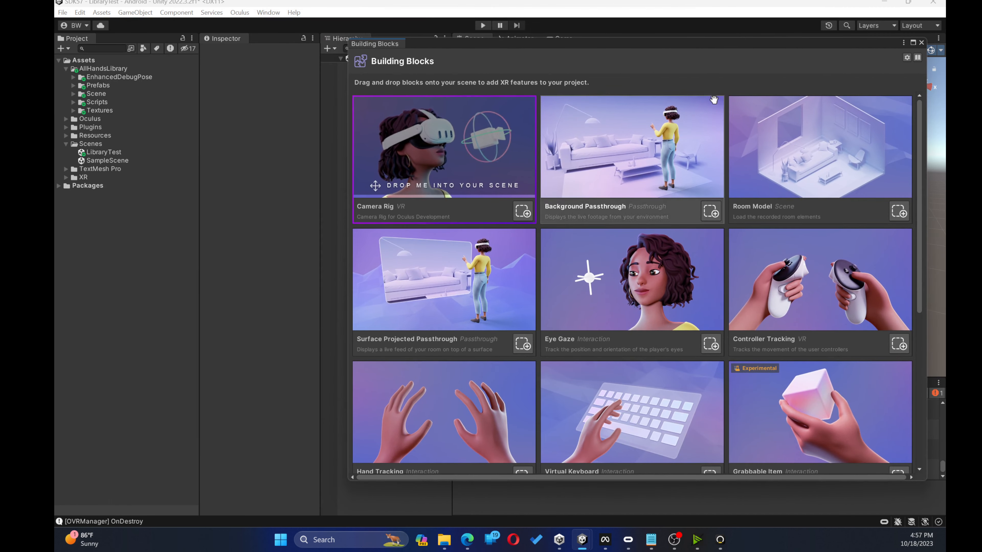
{"action": "left_click_drag", "start_coordinate": [502, 47], "coordinate": [520, 58]}
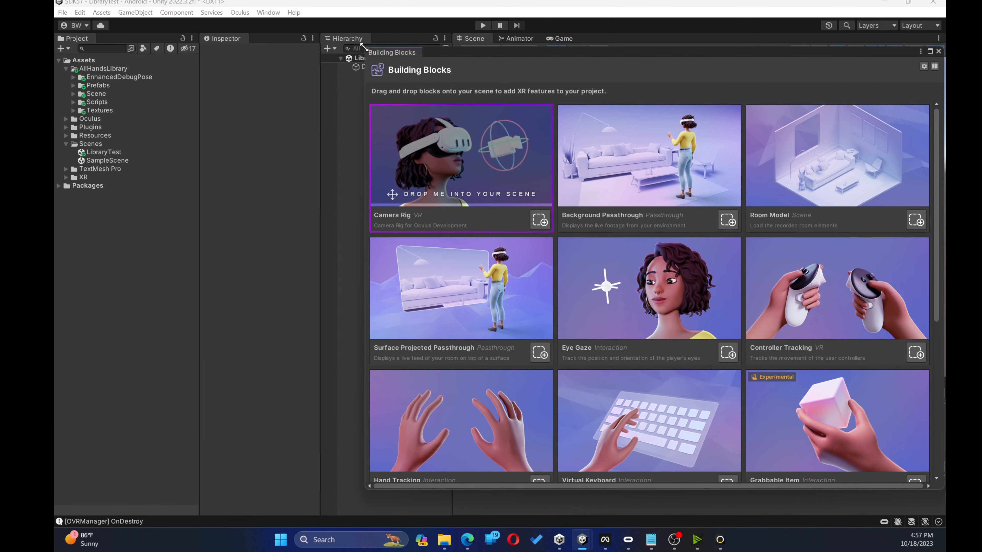
{"action": "left_click_drag", "start_coordinate": [364, 47], "coordinate": [437, 77]}
{"action": "left_click_drag", "start_coordinate": [526, 81], "coordinate": [523, 76]}
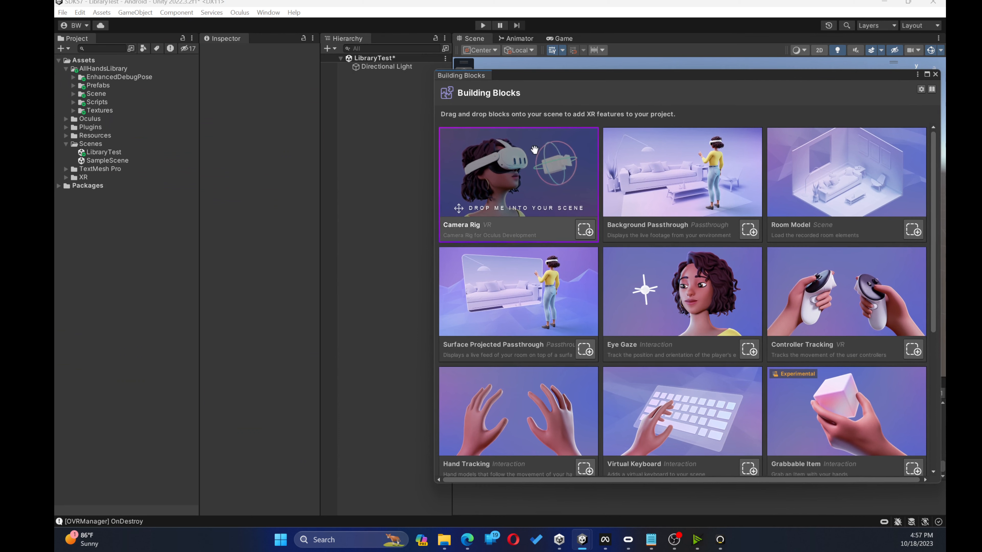
{"action": "left_click", "coordinate": [585, 230]}
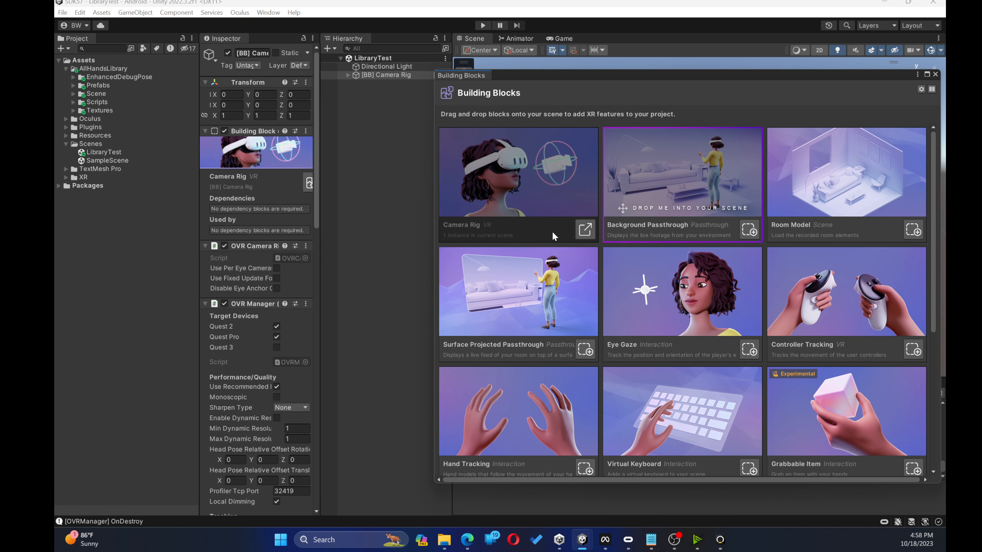
Step: Add the Hand Tracking and Grabbable Item building blocks to the LibraryTest scene
{"action": "scroll", "coordinate": [558, 230], "scroll_direction": "down", "scroll_amount": 3}
{"action": "scroll", "coordinate": [558, 231], "scroll_direction": "down", "scroll_amount": 3}
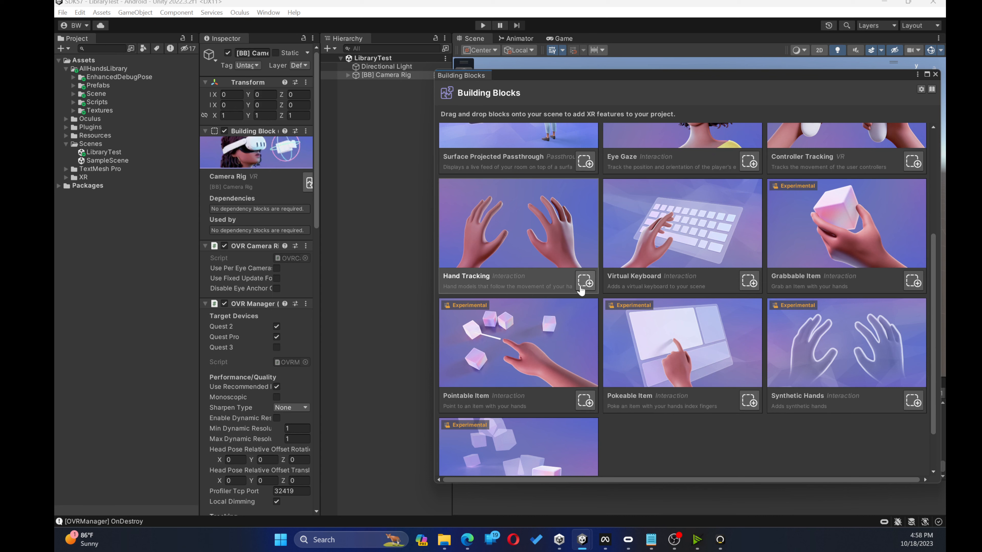
{"action": "left_click", "coordinate": [583, 284]}
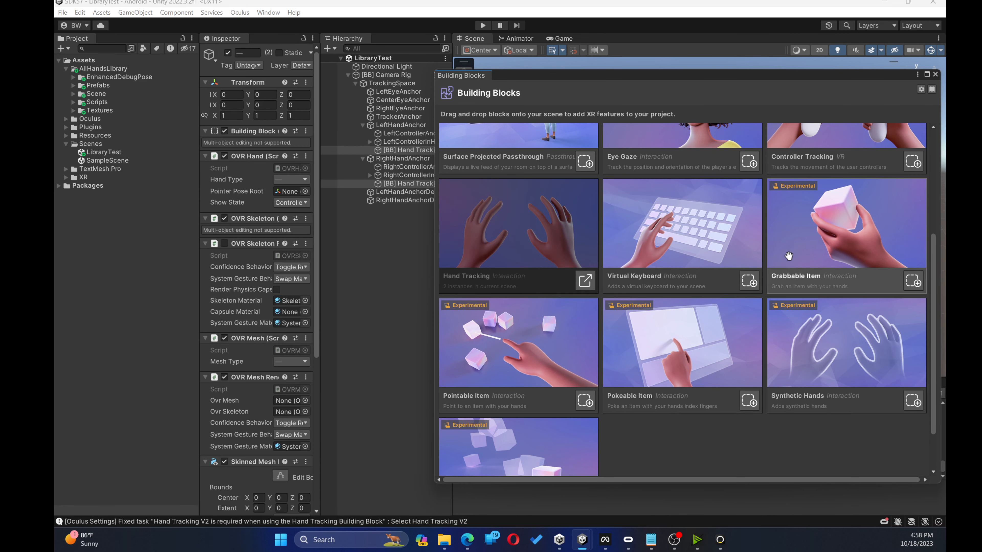
{"action": "left_click", "coordinate": [913, 282]}
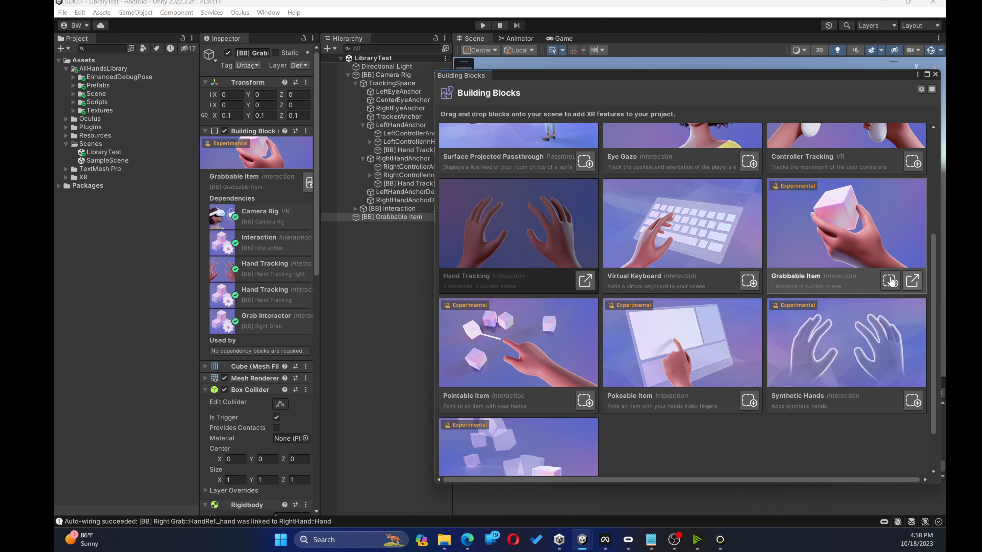
Step: Close the Building Blocks window and collapse the Camera Rig in the LibraryTest scene's hierarchy
{"action": "scroll", "coordinate": [597, 264], "scroll_direction": "down", "scroll_amount": 2}
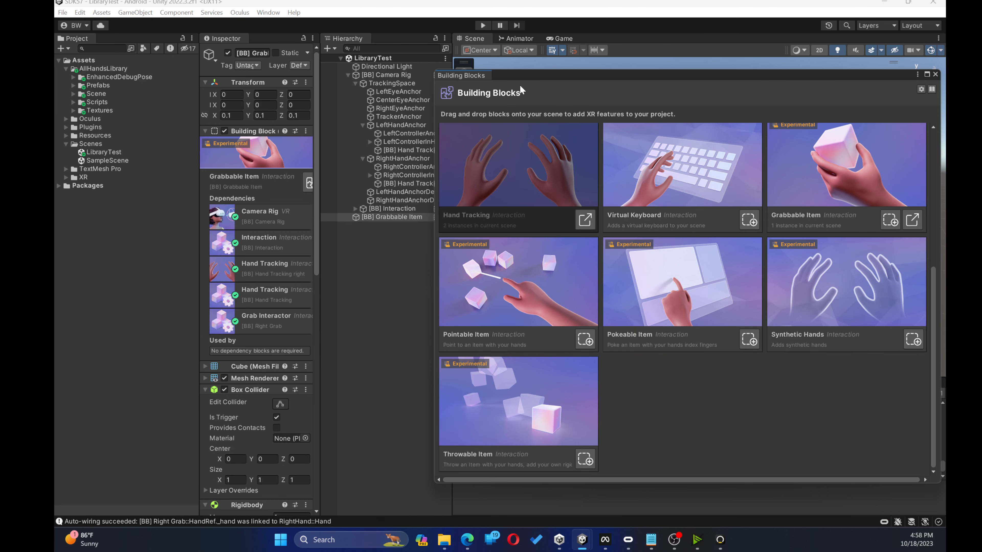
{"action": "left_click", "coordinate": [936, 74]}
{"action": "left_click", "coordinate": [385, 234]}
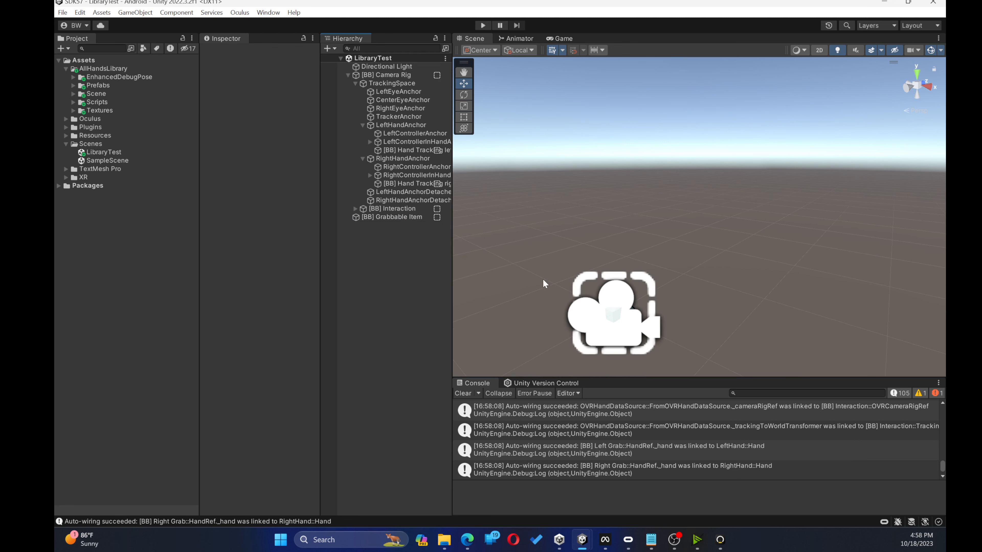
{"action": "left_click", "coordinate": [349, 75]}
Step: Move the Grabbable Item cube forward to about Z 0.203, test grabbing it in Play mode and stop the test
{"action": "left_click", "coordinate": [355, 83]}
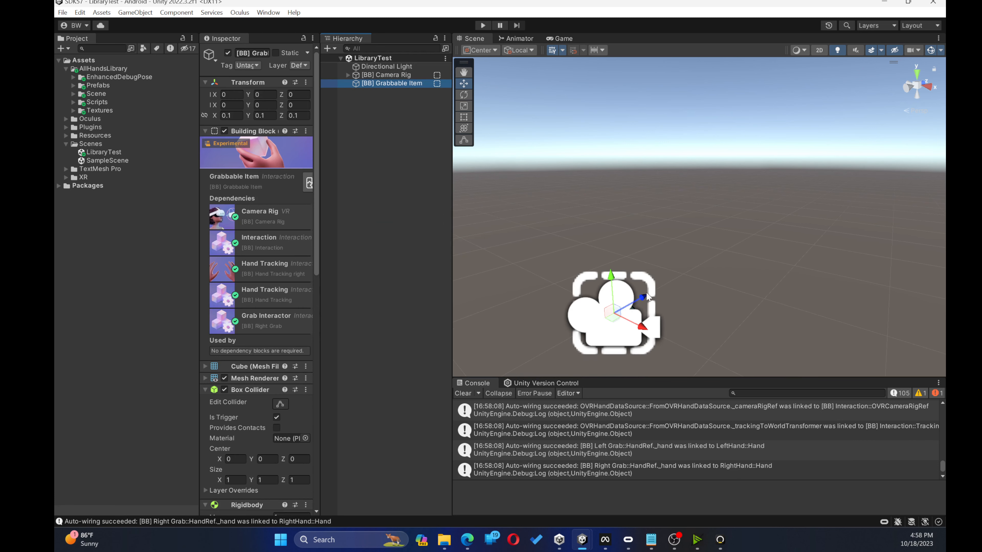
{"action": "left_click_drag", "start_coordinate": [645, 294], "coordinate": [662, 294]}
{"action": "left_click", "coordinate": [554, 40]}
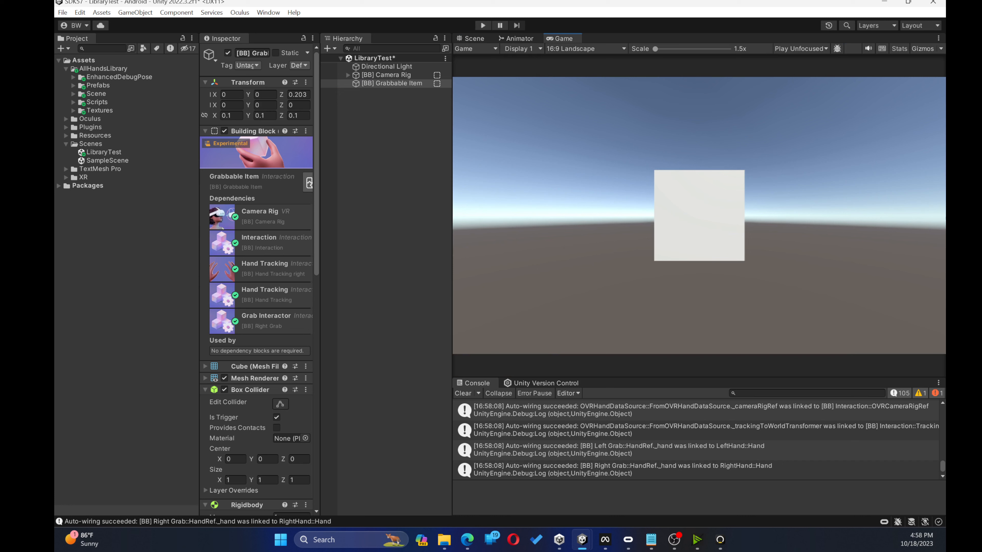
{"action": "left_click", "coordinate": [483, 25]}
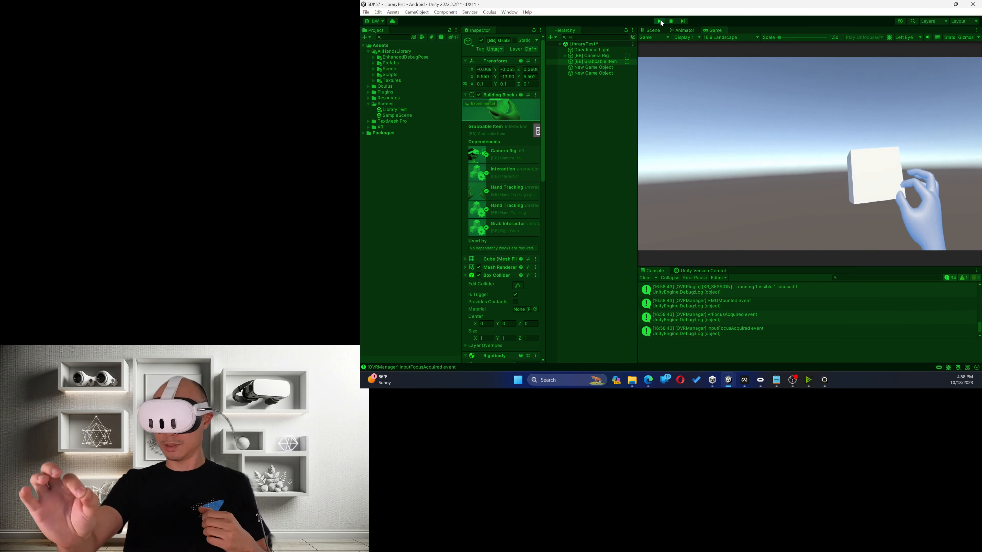
{"action": "left_click", "coordinate": [659, 22]}
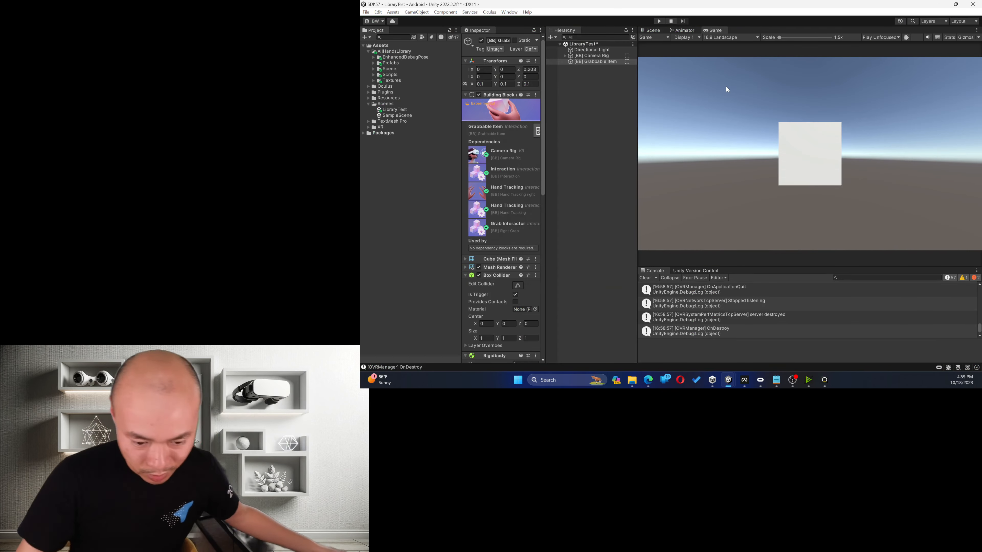
Step: Examine the Camera Rig's Interaction and Hand Tracking objects, including the components on LeftHand's HandFeaturesLeft
{"action": "left_click", "coordinate": [599, 129]}
{"action": "left_click", "coordinate": [565, 56]}
{"action": "left_click", "coordinate": [569, 62]}
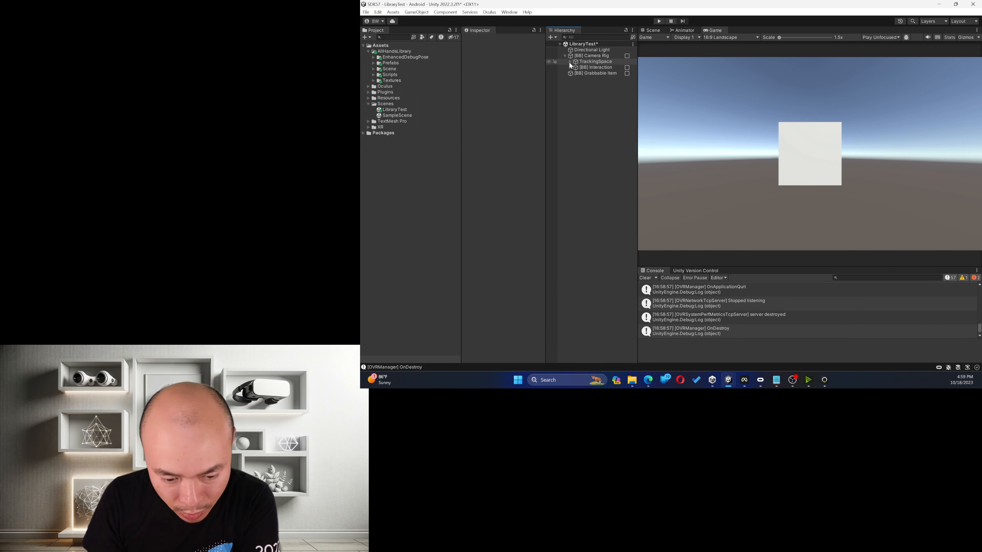
{"action": "left_click", "coordinate": [588, 68]}
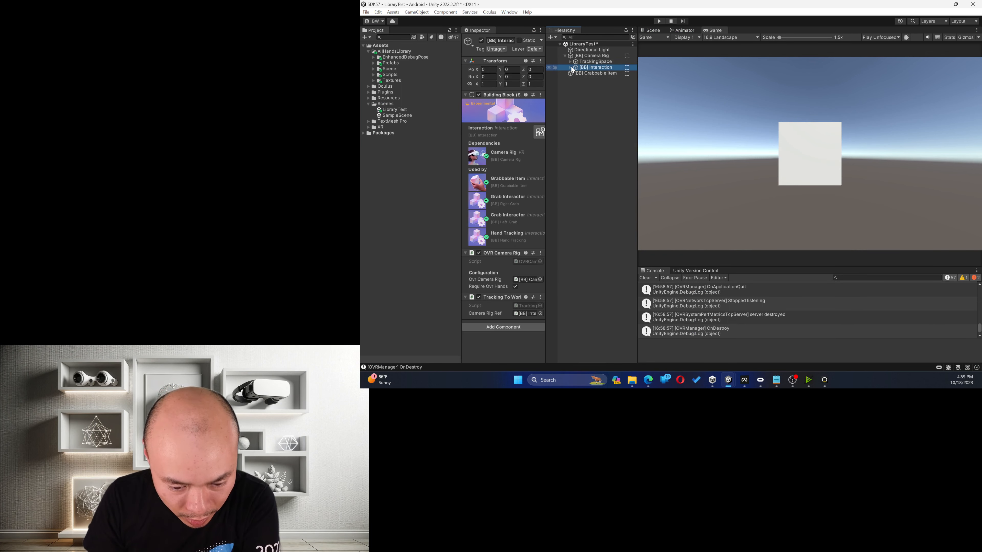
{"action": "left_click", "coordinate": [570, 68]}
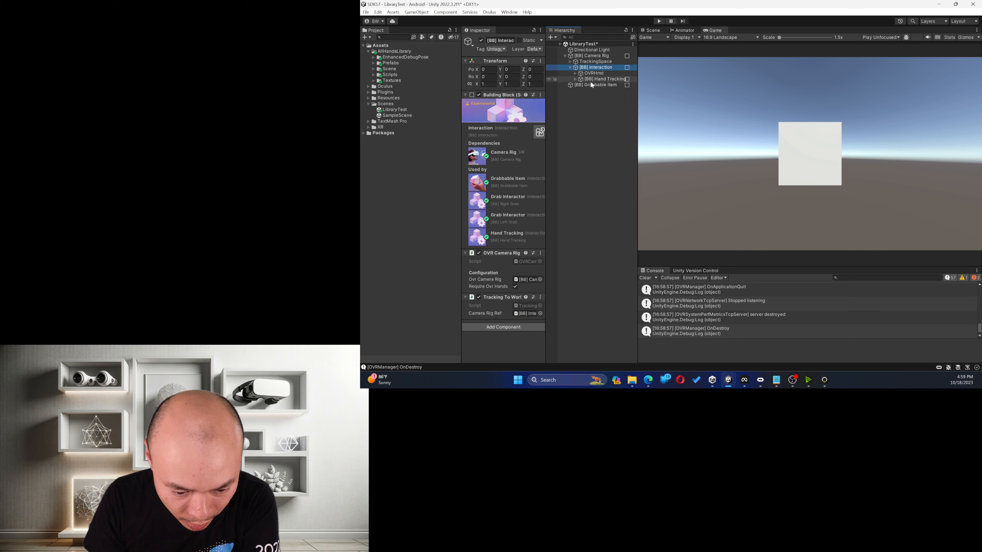
{"action": "left_click", "coordinate": [575, 79]}
{"action": "left_click", "coordinate": [592, 85]}
{"action": "left_click", "coordinate": [580, 85]}
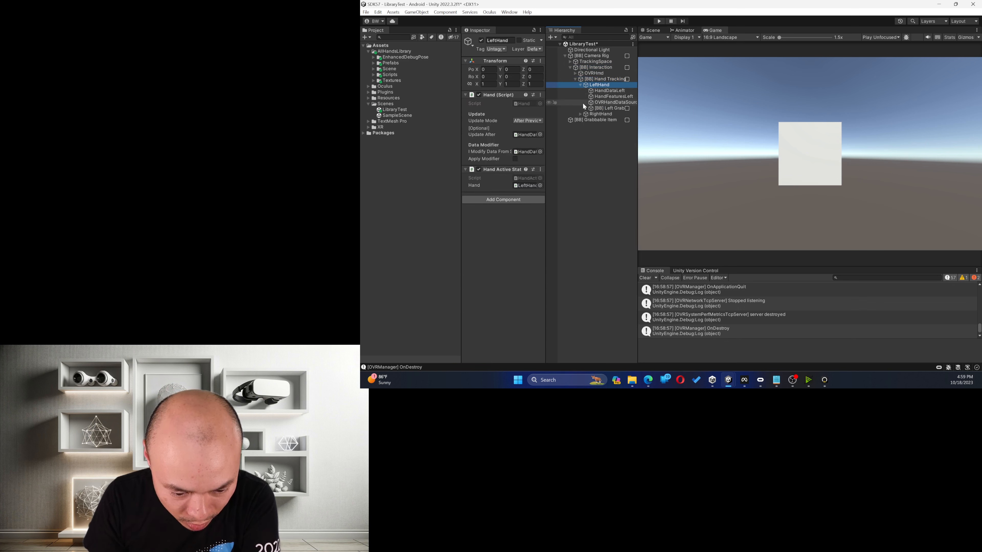
{"action": "left_click", "coordinate": [601, 96]}
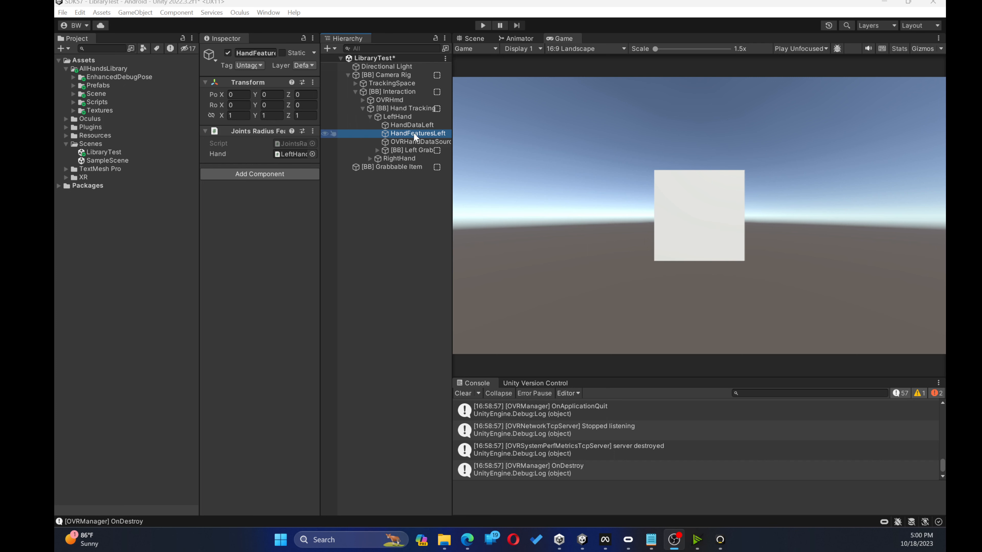
{"action": "left_click", "coordinate": [404, 108]}
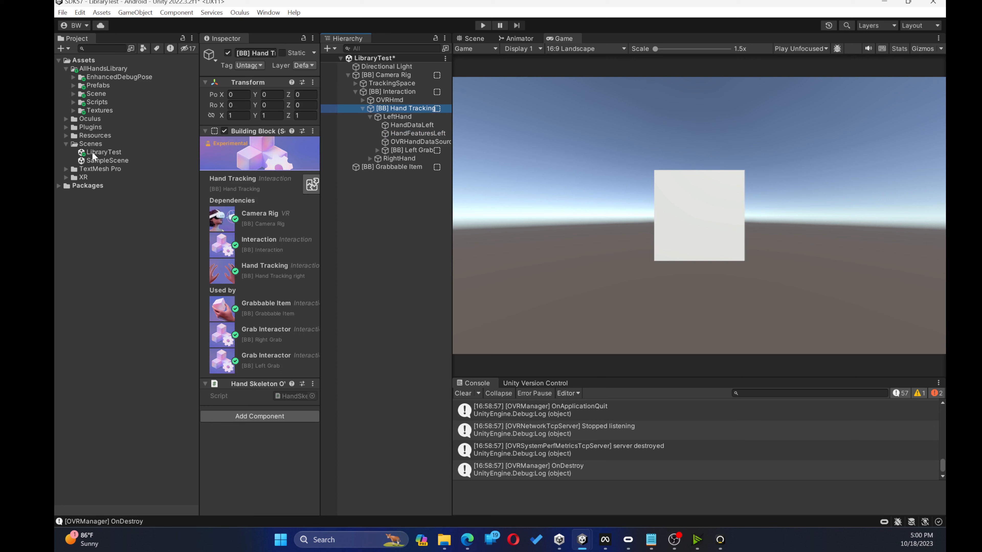
Step: Open the Oculus PoseExamples sample scene and inspect HandFeaturesLeft under OVRHands, including its Finger State Thresholds, with the Inspector and Hierarchy widened
{"action": "left_click", "coordinate": [65, 119]}
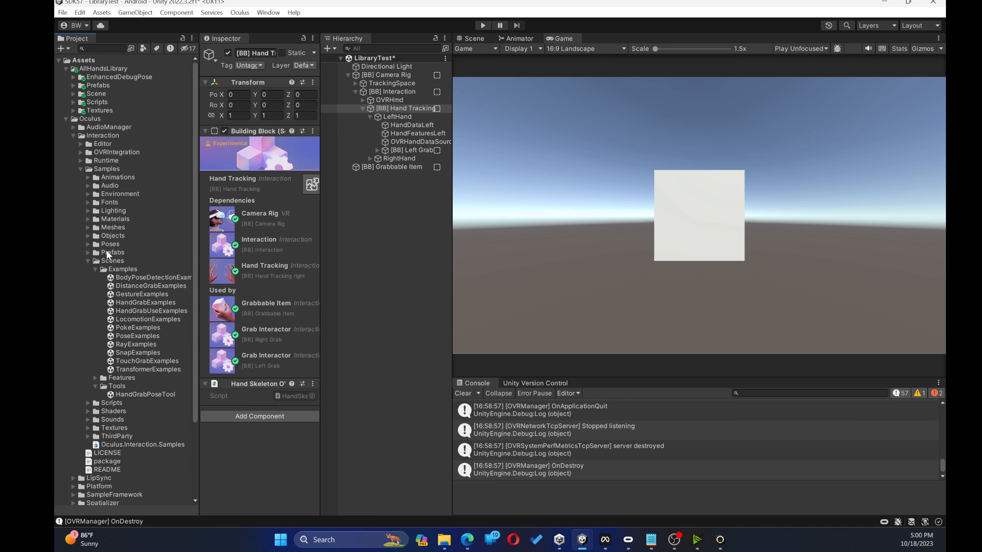
{"action": "double_click", "coordinate": [138, 338]}
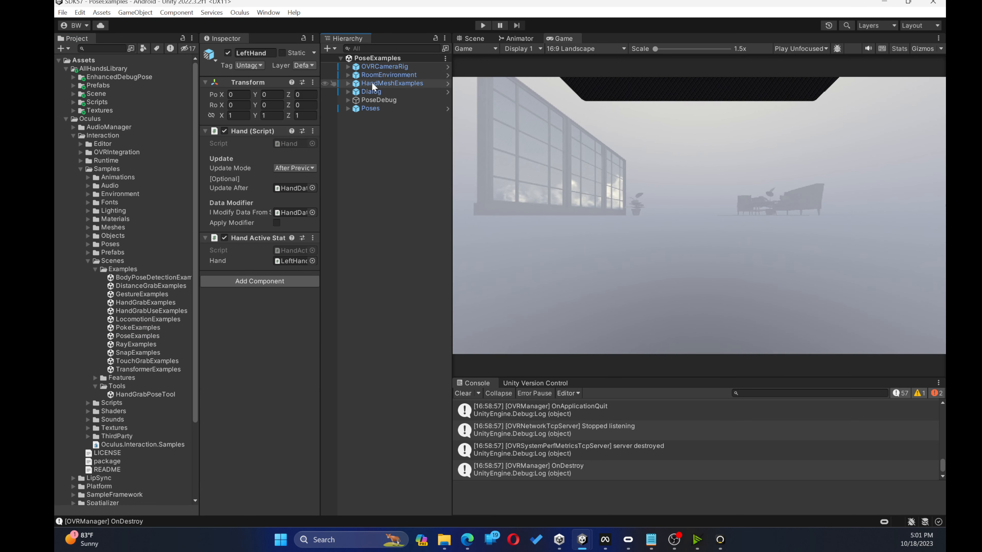
{"action": "left_click", "coordinate": [348, 67]}
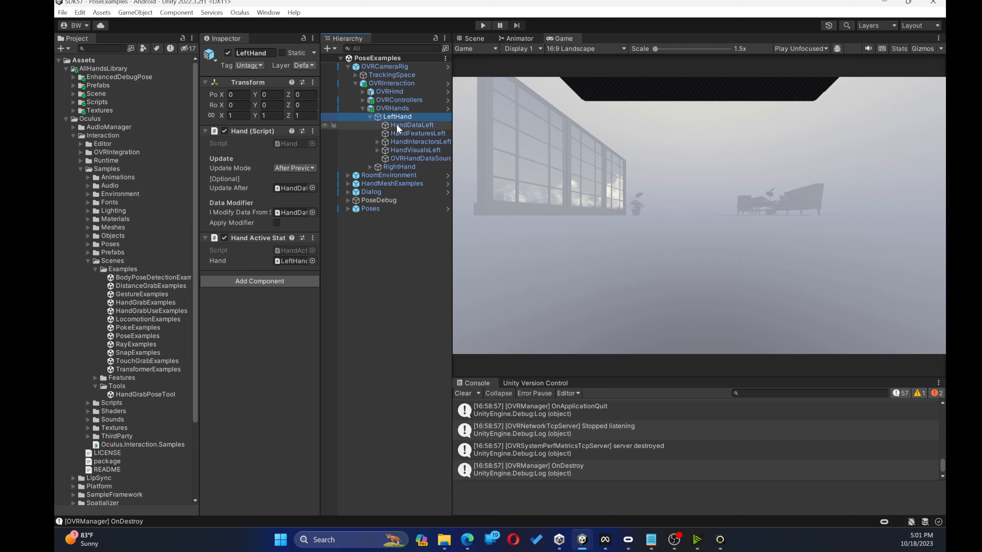
{"action": "left_click", "coordinate": [402, 134]}
{"action": "left_click_drag", "start_coordinate": [321, 204], "coordinate": [347, 203]}
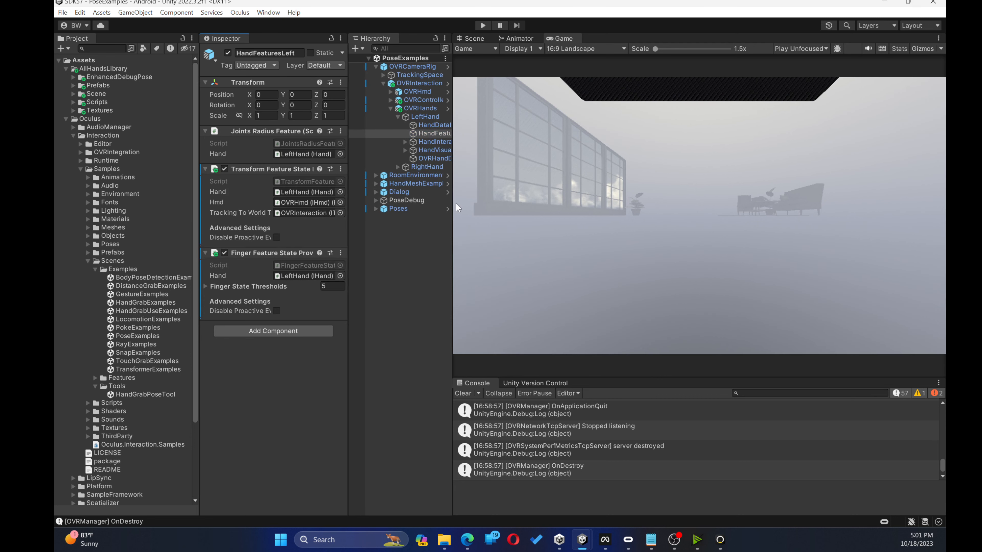
{"action": "left_click_drag", "start_coordinate": [452, 202], "coordinate": [516, 200]}
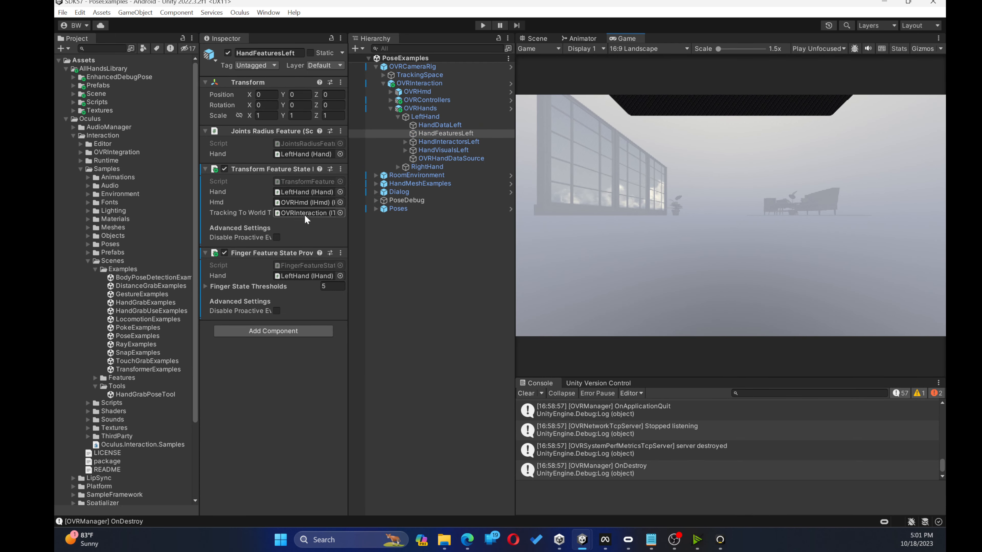
{"action": "left_click", "coordinate": [205, 287]}
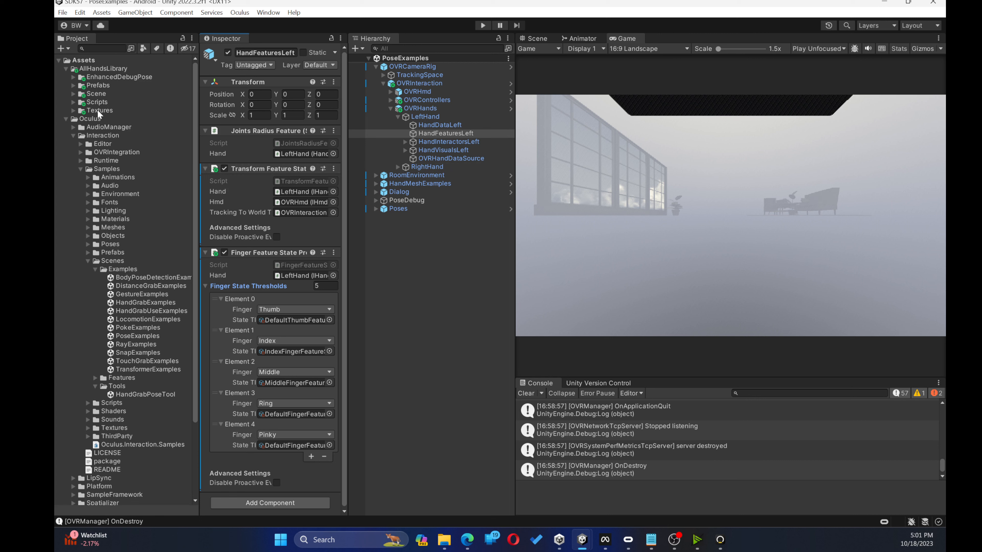
Step: Save OVRInteraction from the PoseExamples scene as a prefab variant in AllHandsLibrary's Prefabs folder
{"action": "left_click", "coordinate": [391, 109]}
{"action": "left_click", "coordinate": [425, 108]}
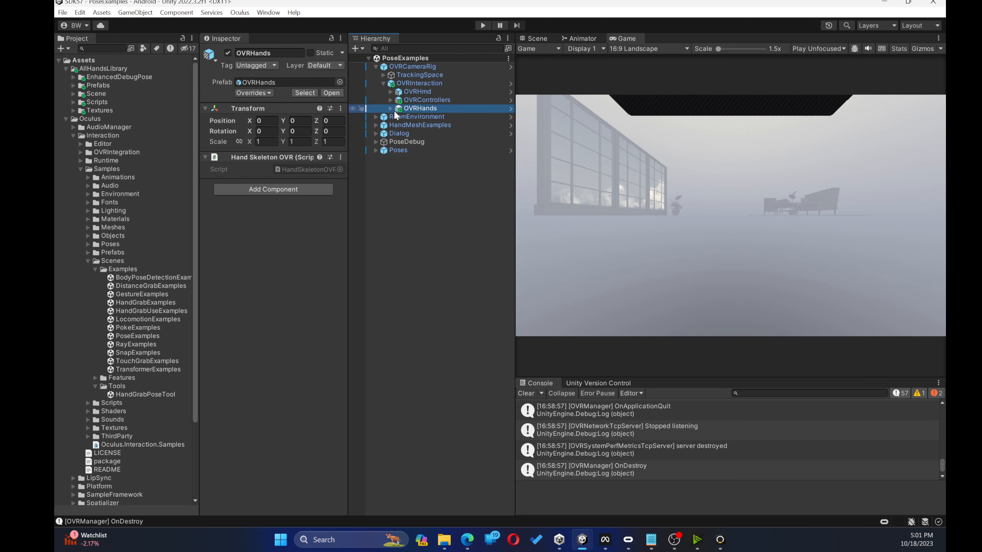
{"action": "left_click_drag", "start_coordinate": [415, 108], "coordinate": [103, 87]}
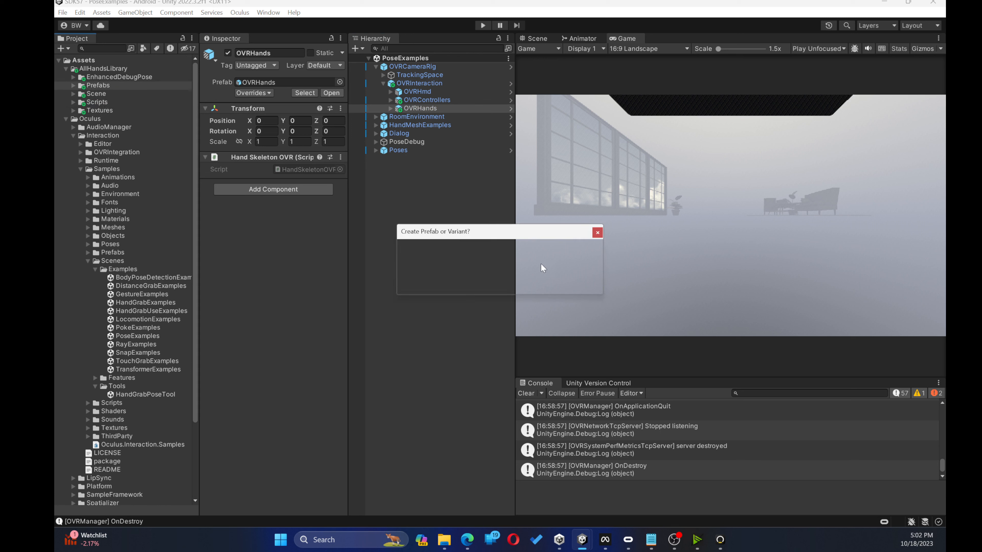
{"action": "left_click_drag", "start_coordinate": [504, 235], "coordinate": [465, 239]}
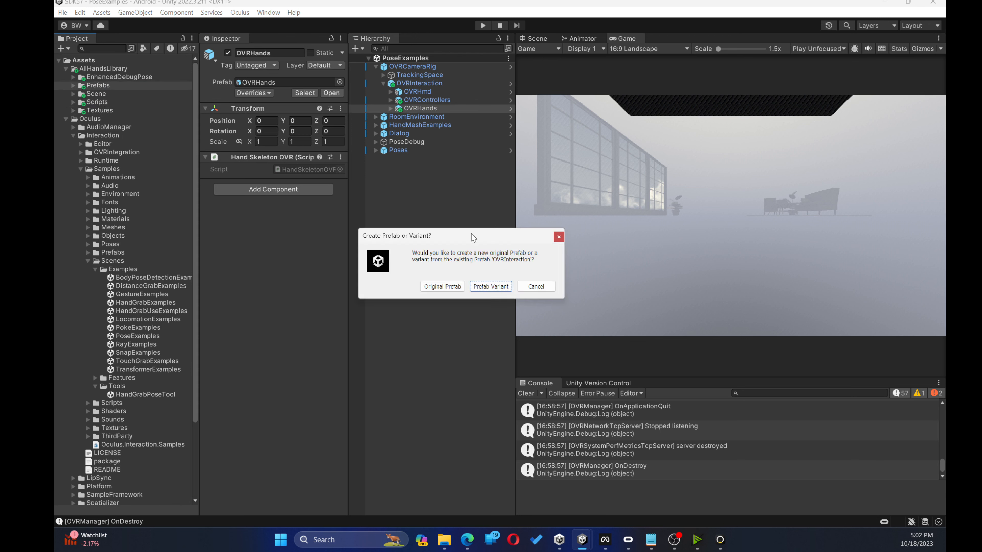
{"action": "left_click", "coordinate": [480, 288]}
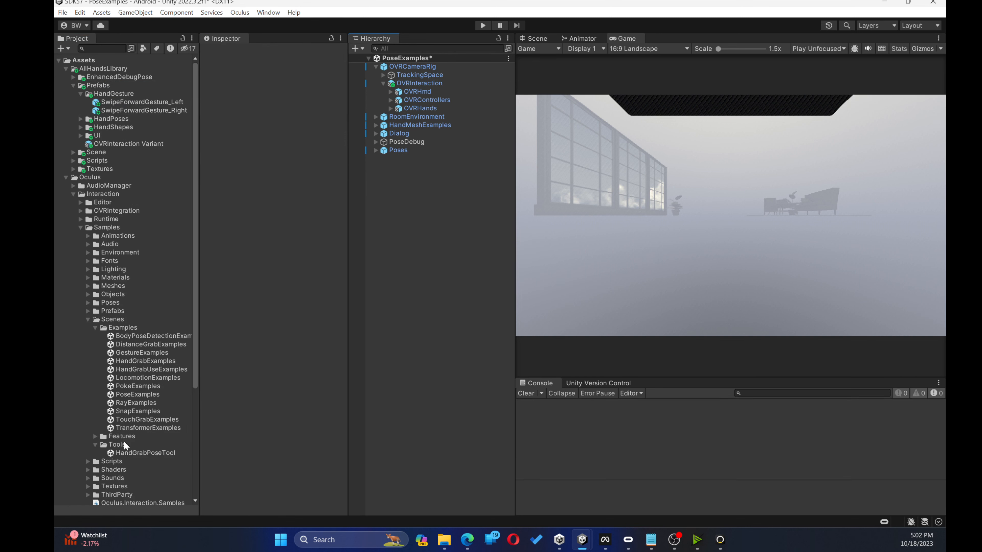
Step: Reopen the LibraryTest scene without saving the changes to PoseExamples
{"action": "left_click", "coordinate": [73, 85]}
{"action": "double_click", "coordinate": [110, 152]}
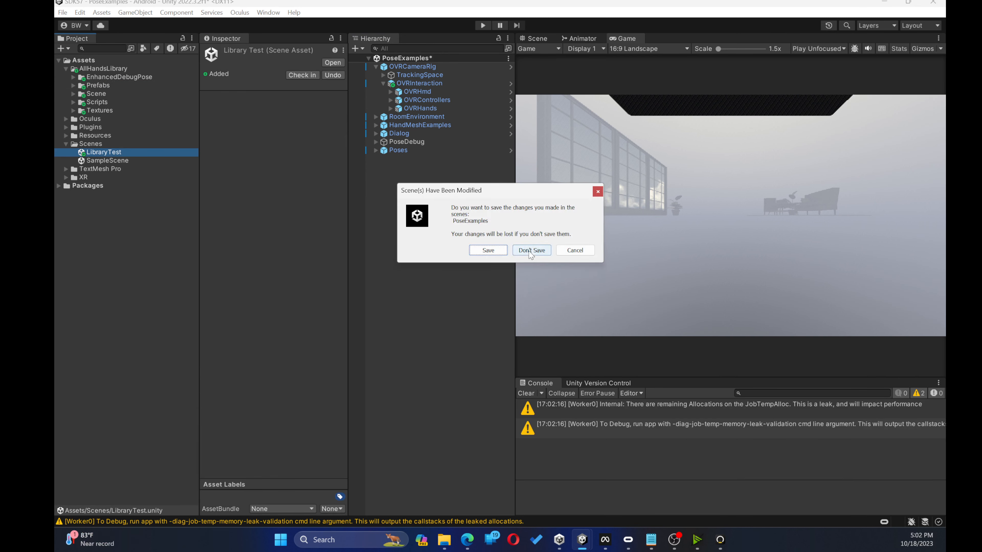
{"action": "left_click", "coordinate": [530, 248]}
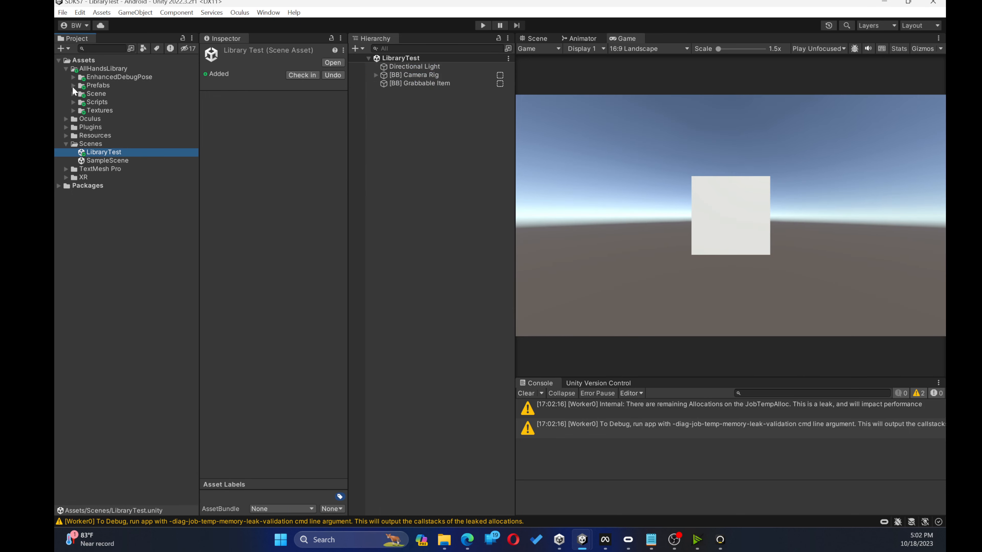
Step: Replace the [BB] Interaction object under the Camera Rig with the OVRInteraction Variant prefab
{"action": "left_click", "coordinate": [73, 85]}
{"action": "left_click", "coordinate": [81, 93]}
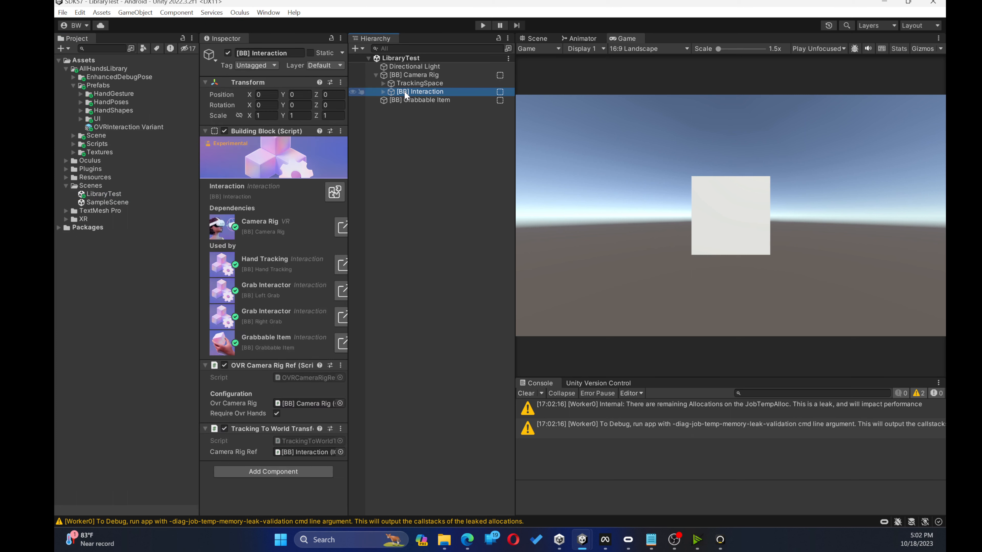
{"action": "key", "text": "Delete"}
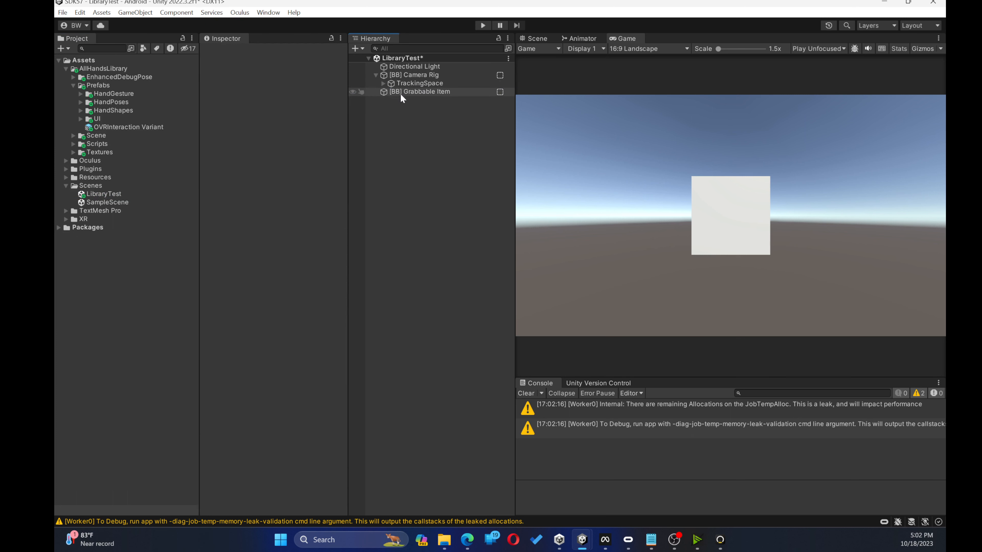
{"action": "left_click_drag", "start_coordinate": [131, 128], "coordinate": [403, 92]}
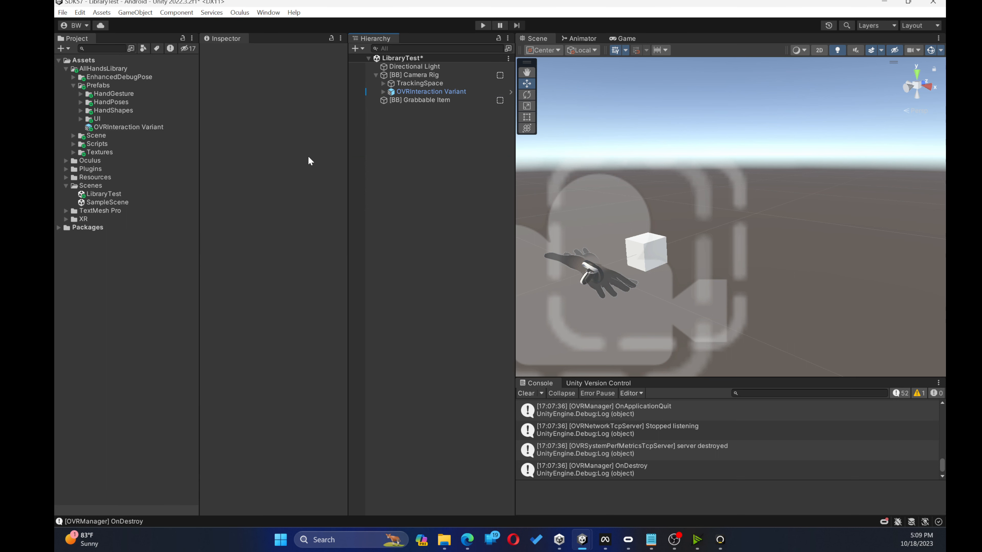
Step: Create a ChangeColor script in AllHandsLibrary's Scripts folder and, in Visual Studio, declare a public Material field named material
{"action": "type", "text": "ChangeC"}
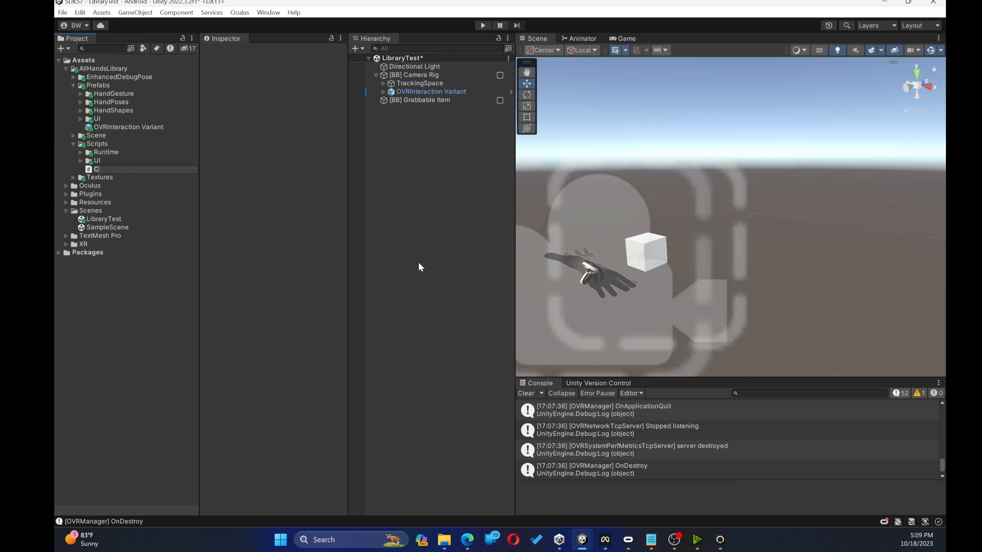
{"action": "type", "text": "olor"}
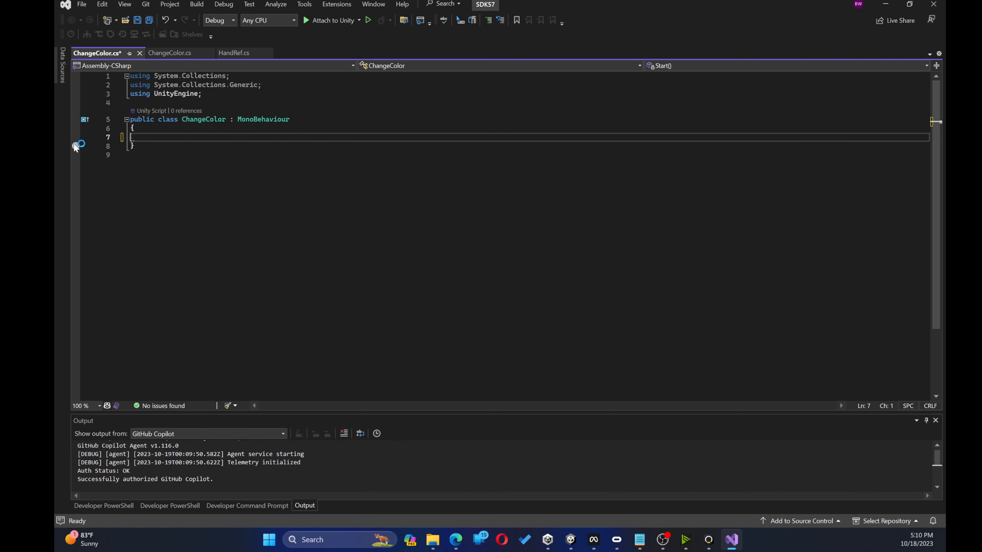
{"action": "type", "text": "m"}
{"action": "key", "text": "BackSpace"}
{"action": "type", "text": "Materi"}
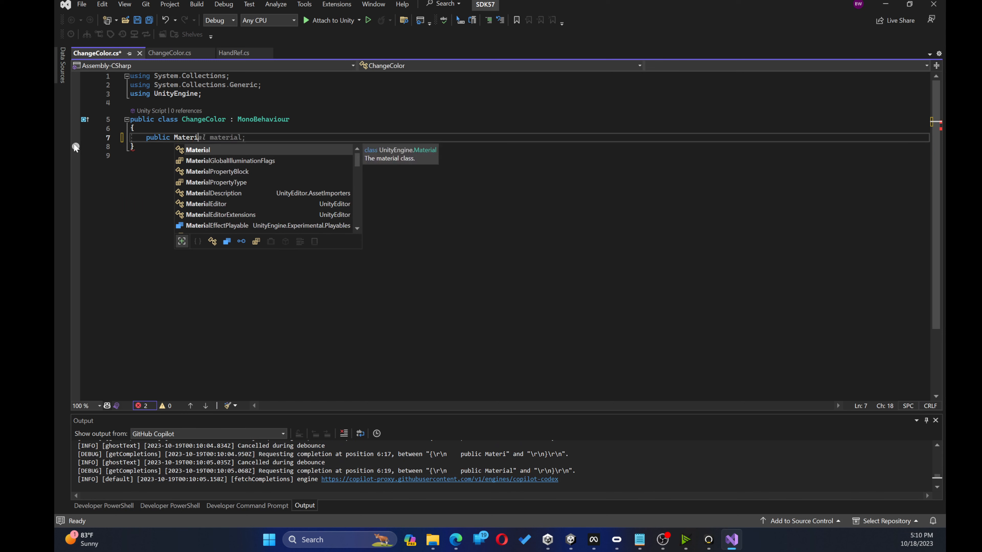
{"action": "key", "text": "Tab"}
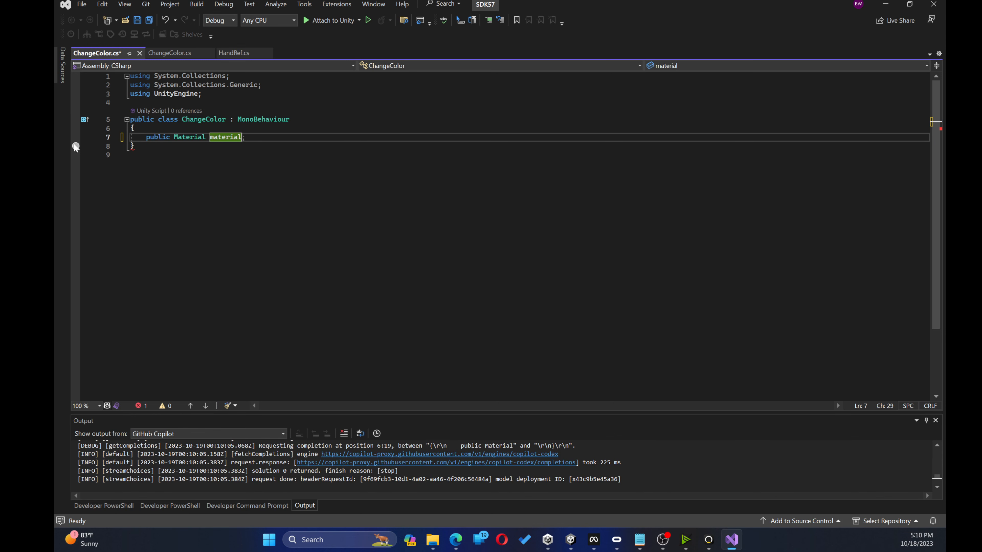
Step: Add public methods ChangeColorToRed, ChangeColorToBlue and ChangeColorToGreen that set material.color to Color.red, Color.blue and Color.green
{"action": "key", "text": "Return"}
{"action": "key", "text": "Return"}
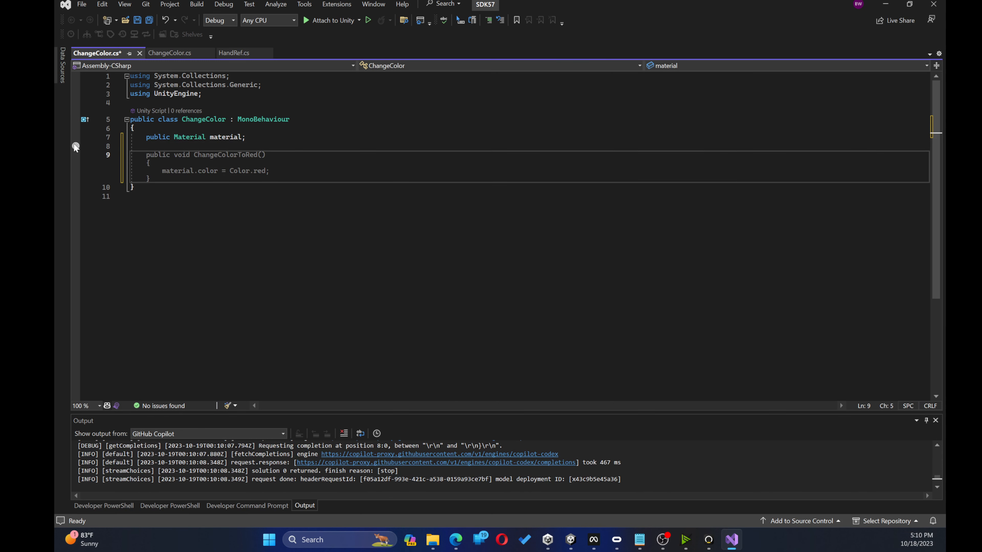
{"action": "key", "text": "Tab"}
{"action": "key", "text": "Return"}
{"action": "key", "text": "Return"}
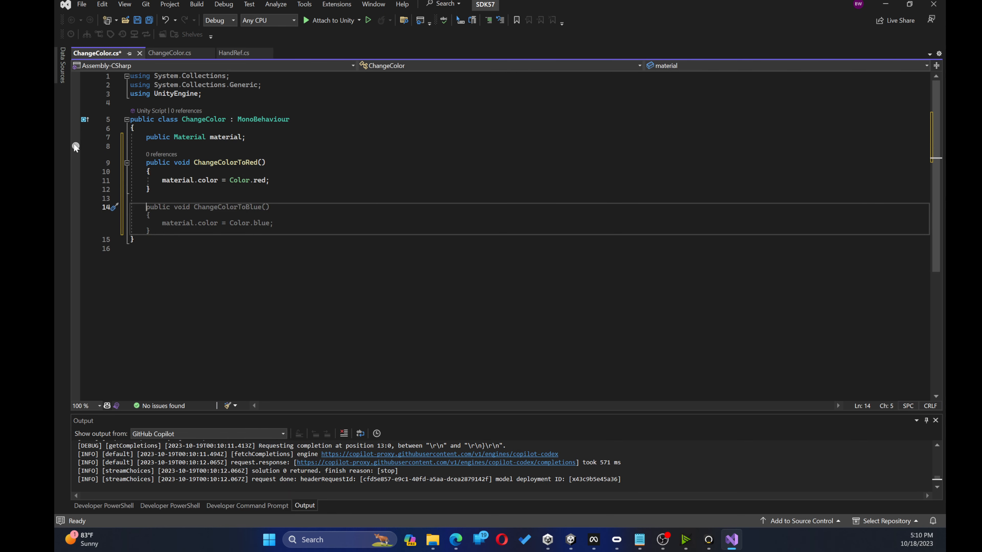
{"action": "key", "text": "Tab"}
{"action": "key", "text": "Return"}
{"action": "key", "text": "Return"}
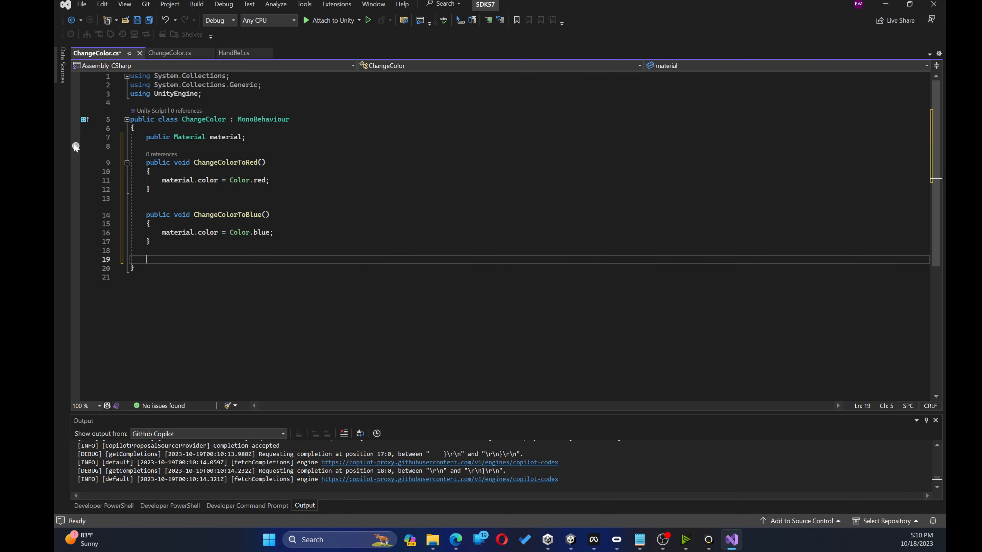
{"action": "key", "text": "Tab"}
{"action": "key", "text": "Return"}
{"action": "key", "text": "Return"}
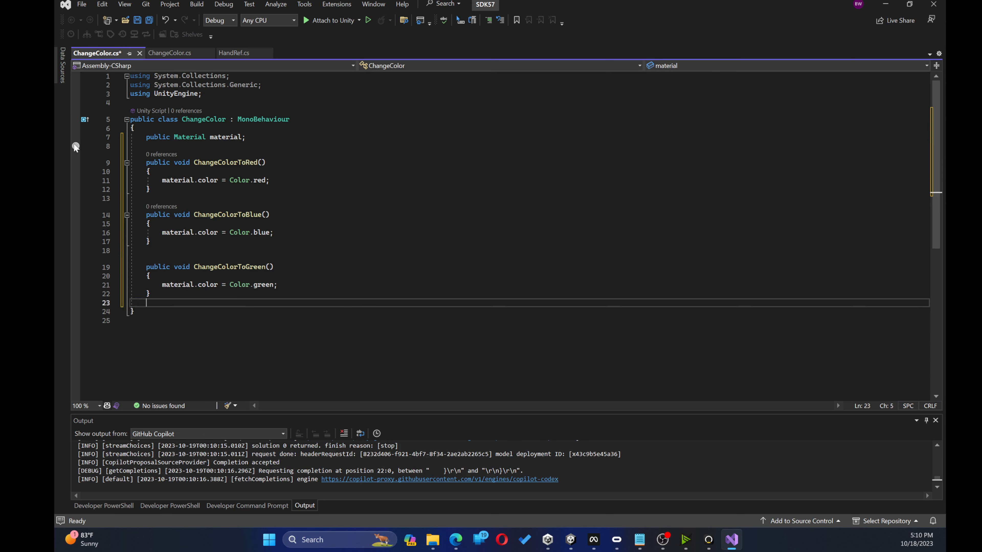
Step: Add a public ChangeColorToYellow method that sets material.color to Color.yellow, save the ChangeColor script and return to Unity
{"action": "key", "text": "Tab"}
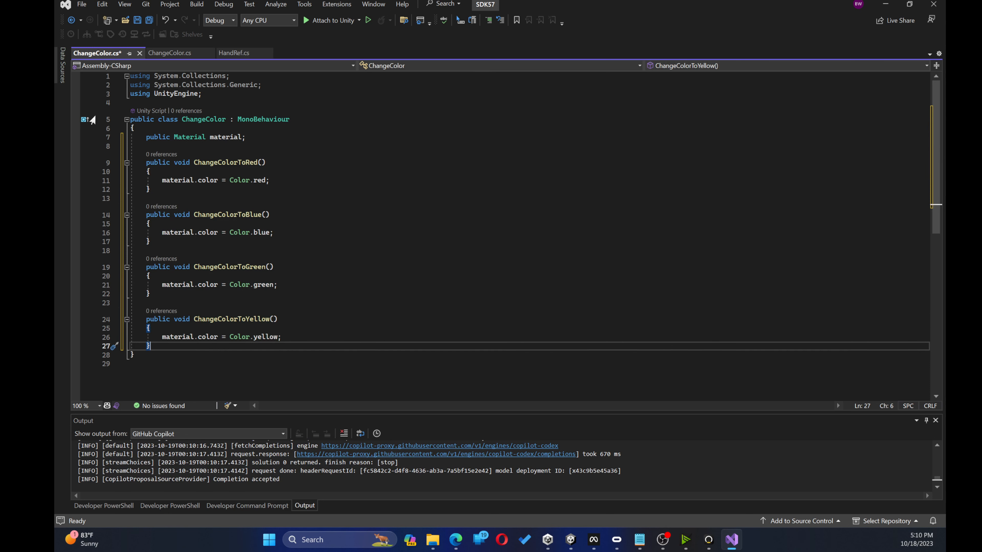
{"action": "key", "text": "ctrl+s"}
{"action": "left_click", "coordinate": [340, 215]}
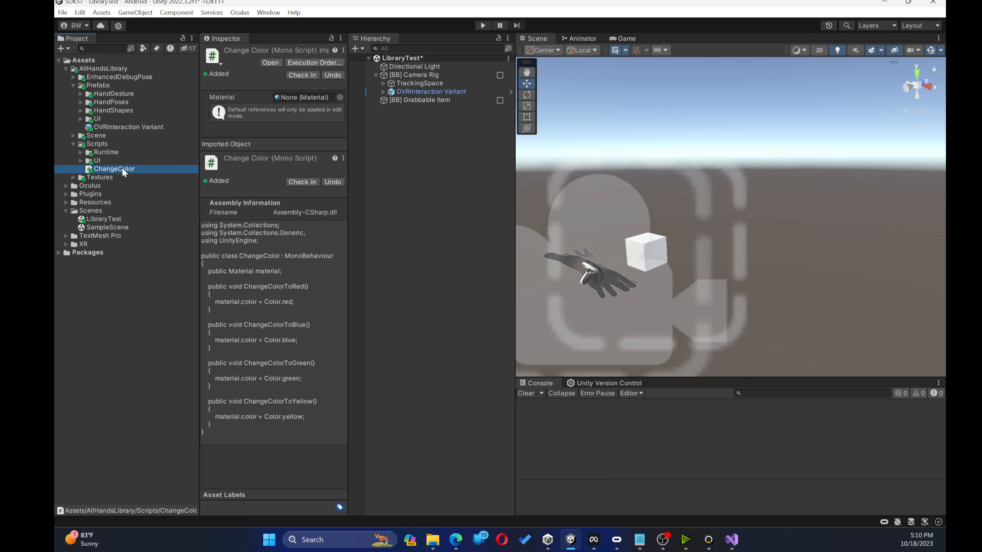
Step: Attach the ChangeColor script to [BB] Grabbable Item, assign its Default-Material as the script's Material and save the scene
{"action": "left_click_drag", "start_coordinate": [122, 170], "coordinate": [415, 99]}
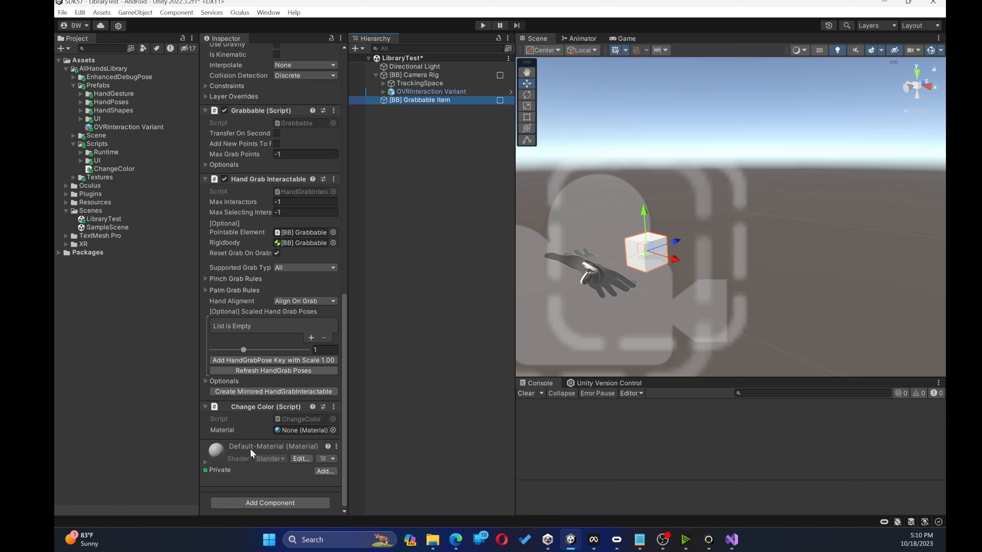
{"action": "left_click_drag", "start_coordinate": [250, 449], "coordinate": [292, 431]}
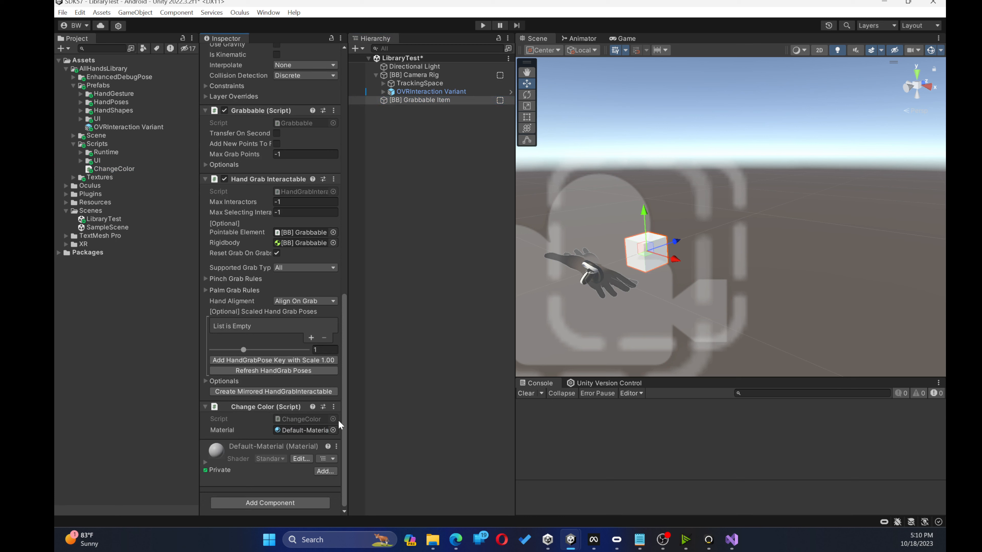
{"action": "key", "text": "ctrl+s"}
Step: Create an empty root-level object in the LibraryTest scene and name it PoseManager
{"action": "left_click", "coordinate": [416, 250]}
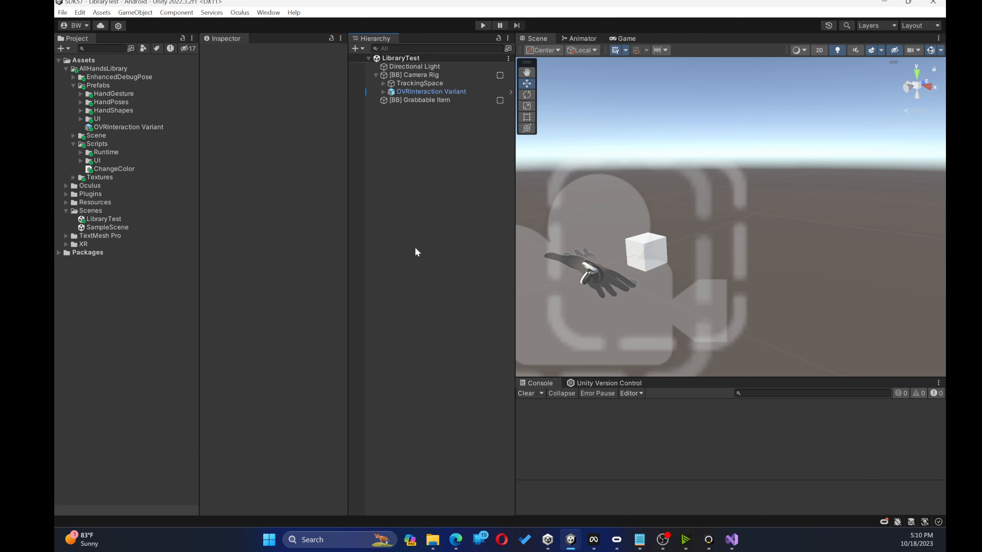
{"action": "right_click", "coordinate": [416, 251]}
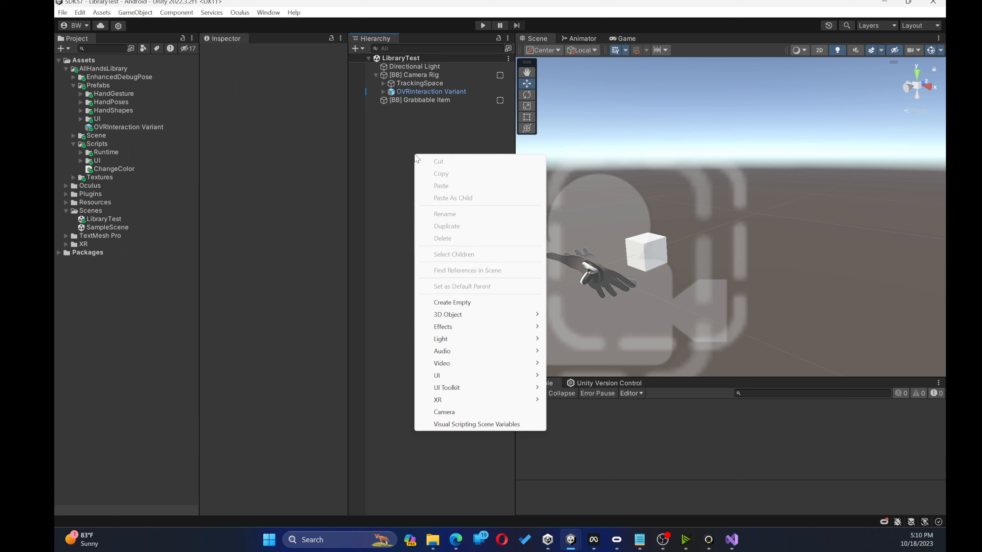
{"action": "left_click", "coordinate": [468, 308]}
{"action": "type", "text": "PoseManager"}
{"action": "key", "text": "Return"}
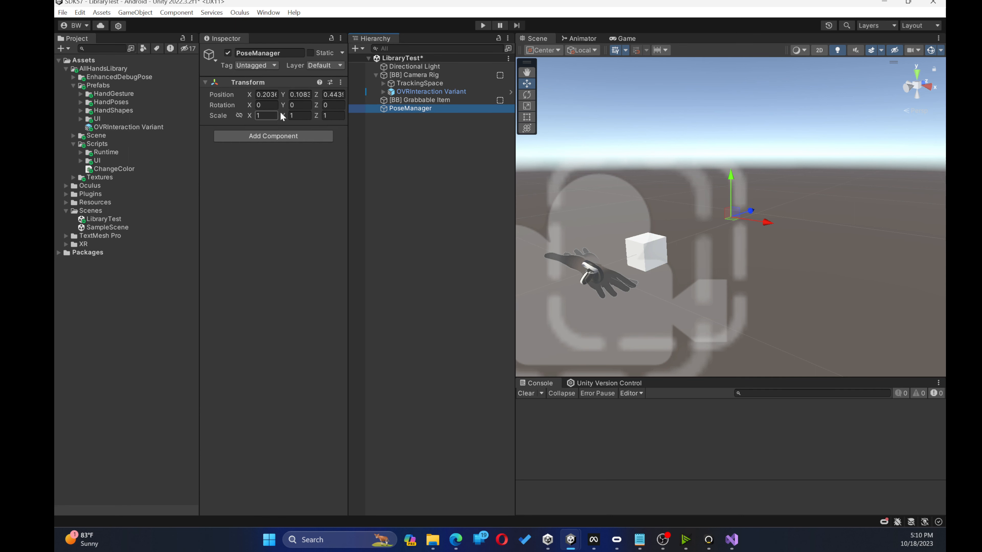
Step: Place the PoseCircle, PoseCross and PoseSquare prefabs from HandPoses' TwoHands folder as children of PoseManager
{"action": "left_click", "coordinate": [83, 95]}
{"action": "left_click", "coordinate": [81, 94]}
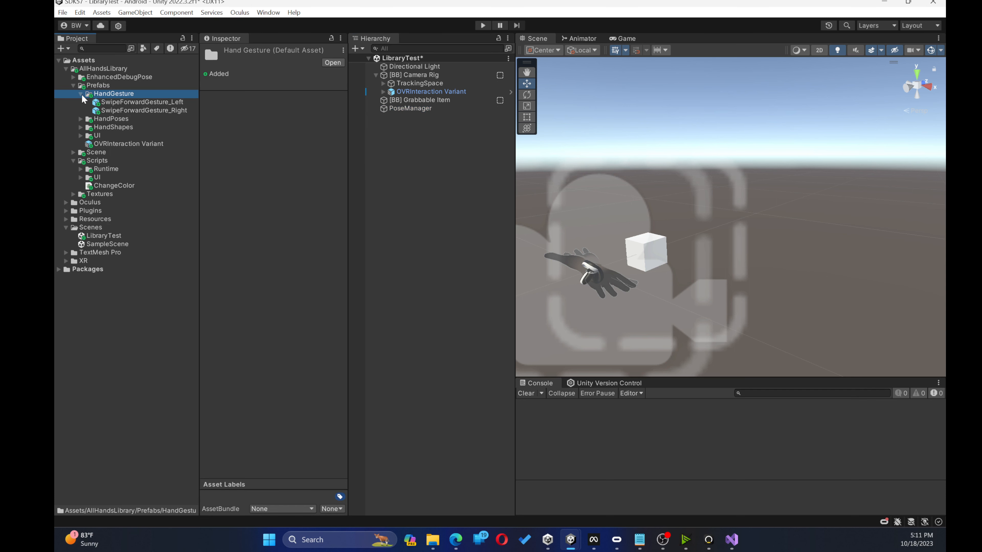
{"action": "left_click", "coordinate": [81, 95]}
{"action": "left_click", "coordinate": [81, 102], "text": "alt"}
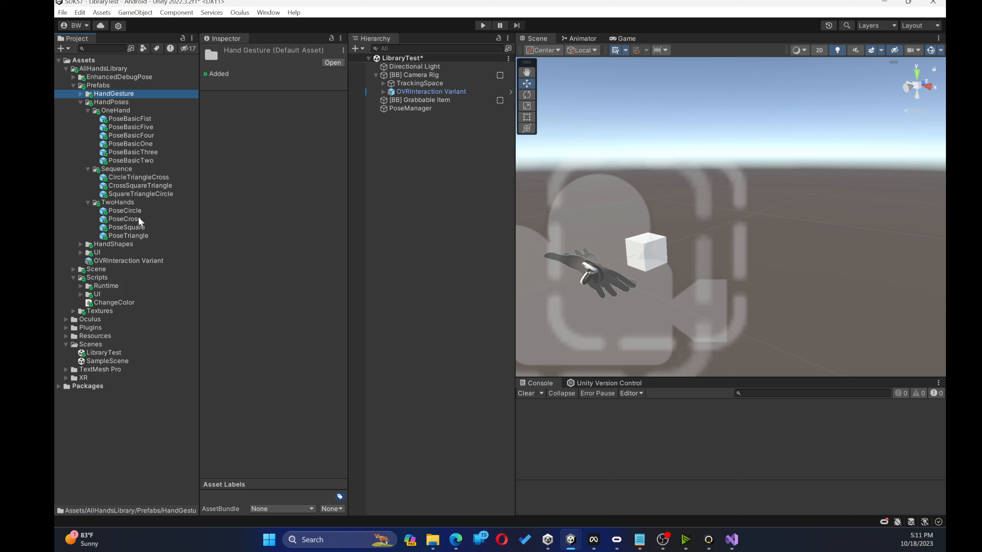
{"action": "left_click_drag", "start_coordinate": [132, 212], "coordinate": [407, 112]}
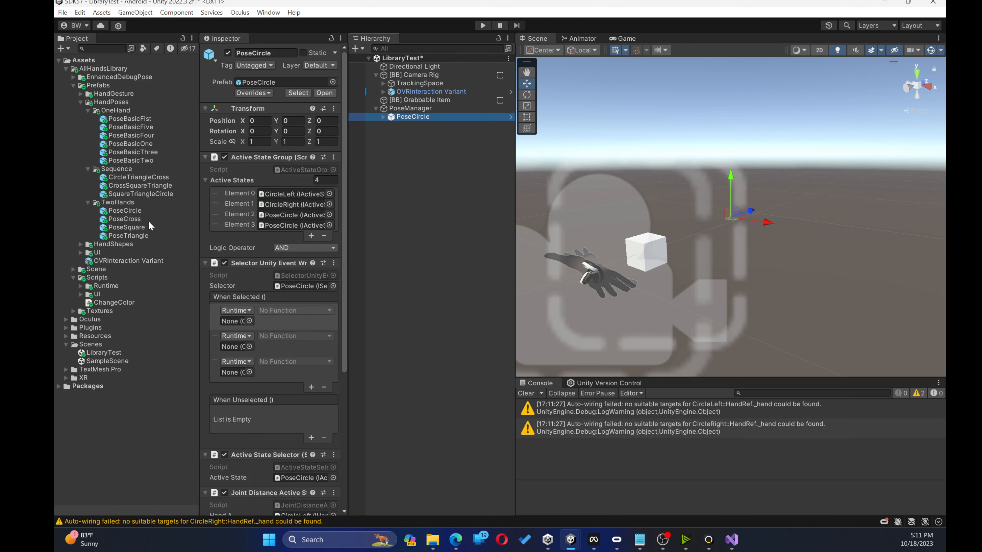
{"action": "left_click_drag", "start_coordinate": [135, 219], "coordinate": [406, 110]}
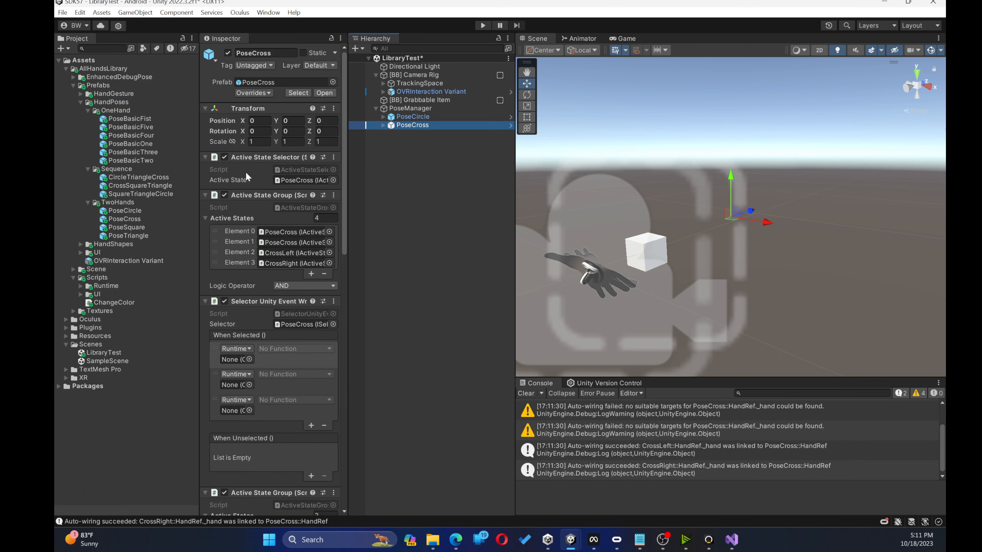
{"action": "left_click_drag", "start_coordinate": [128, 227], "coordinate": [413, 110]}
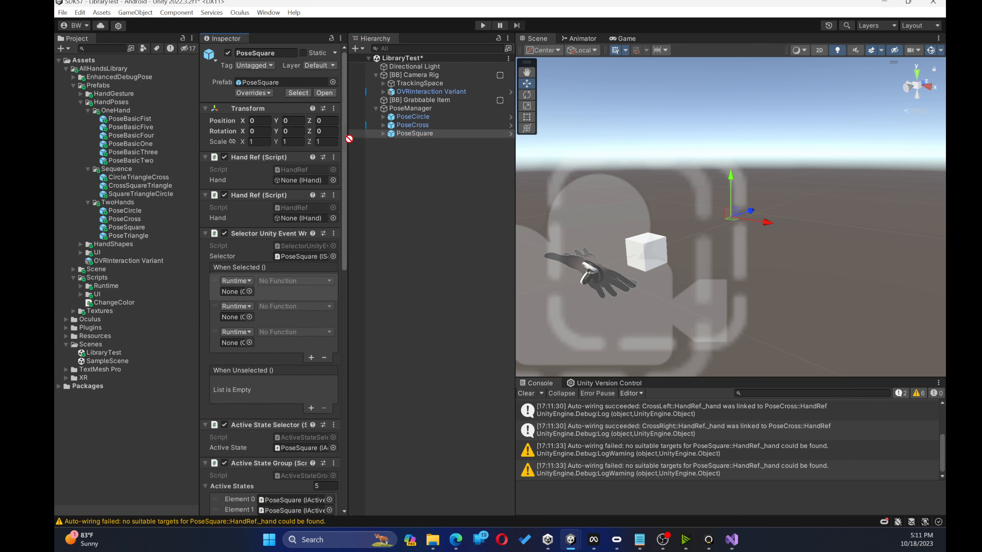